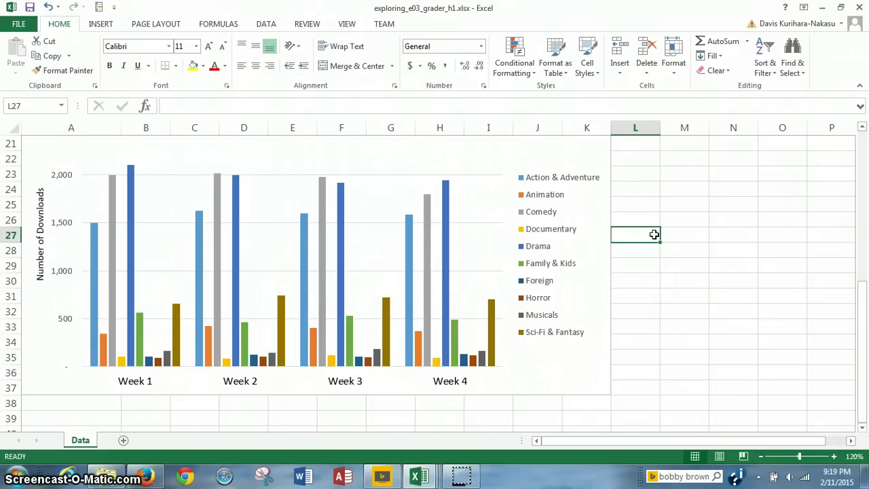
Select the Drama series in the downloads chart through its legend entry and open the data series formatting options
click(543, 249)
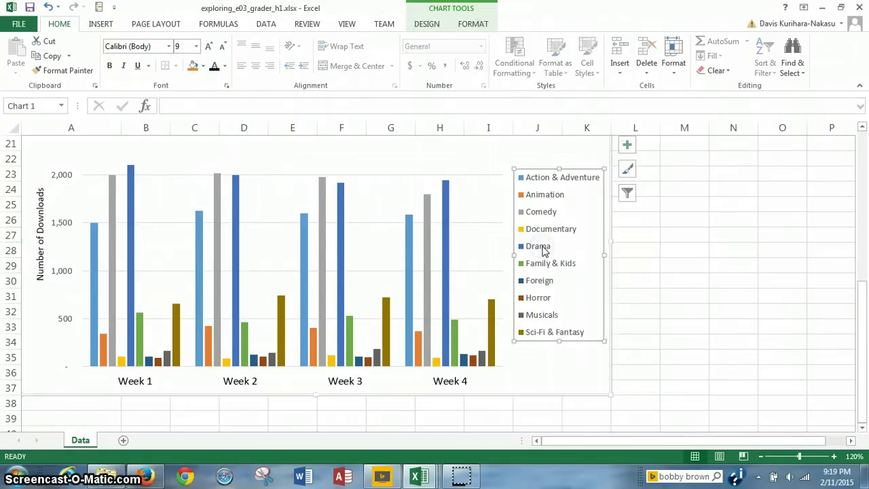
click(544, 247)
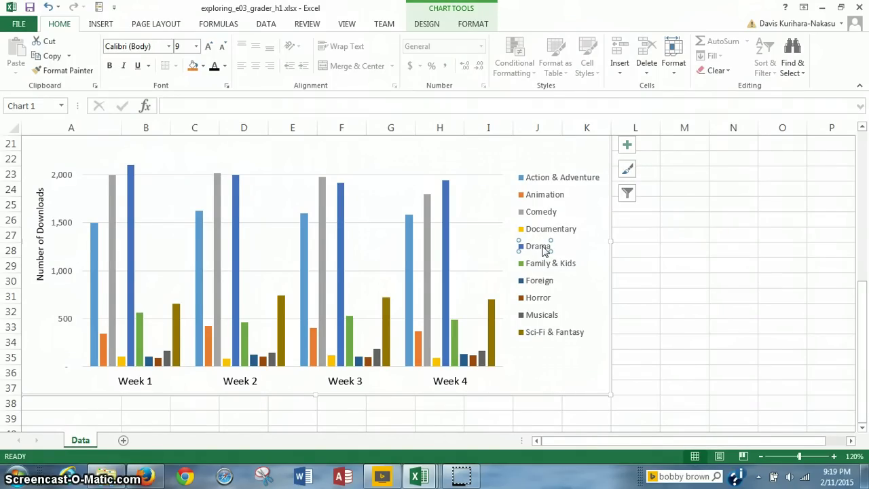
click(543, 249)
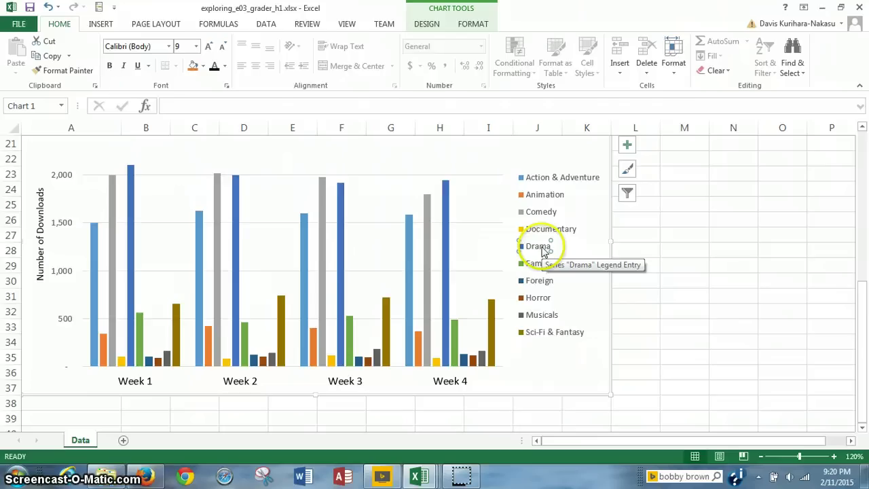
click(526, 245)
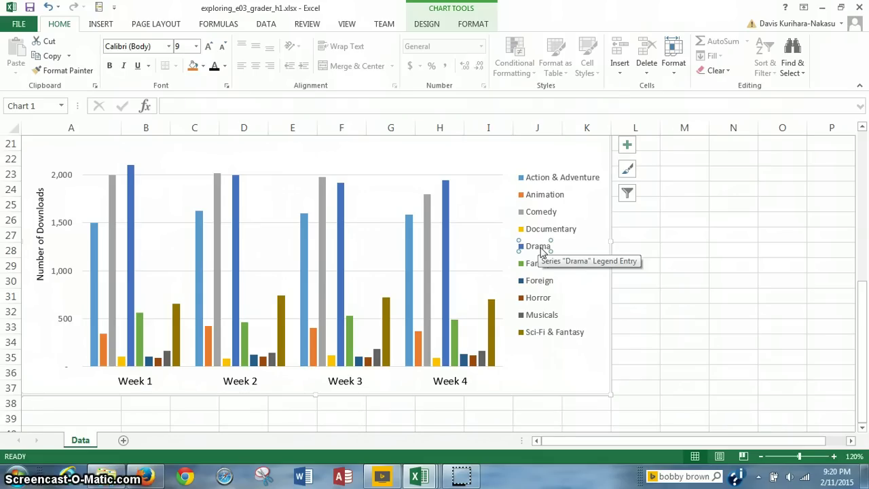
right_click(543, 251)
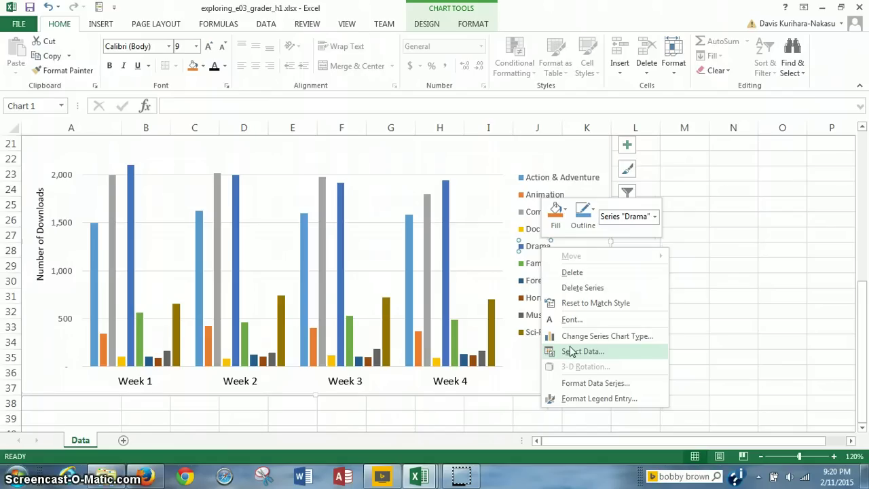
click(632, 385)
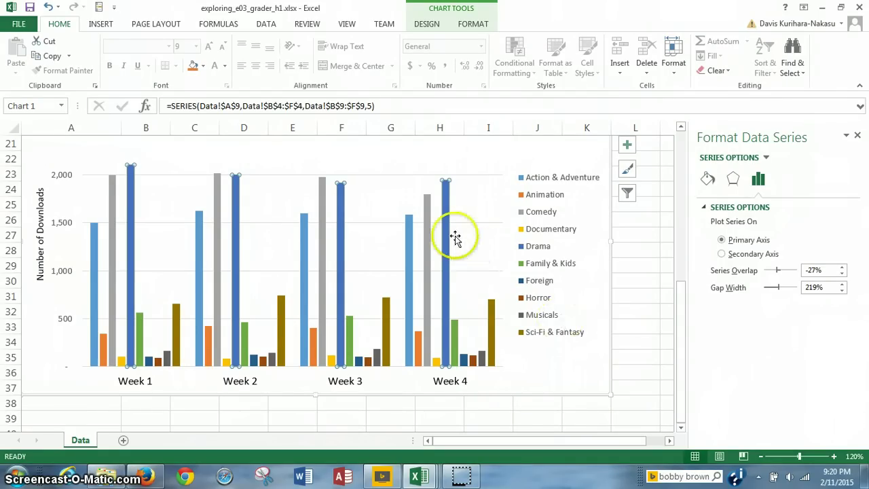
mouse_move(451, 193)
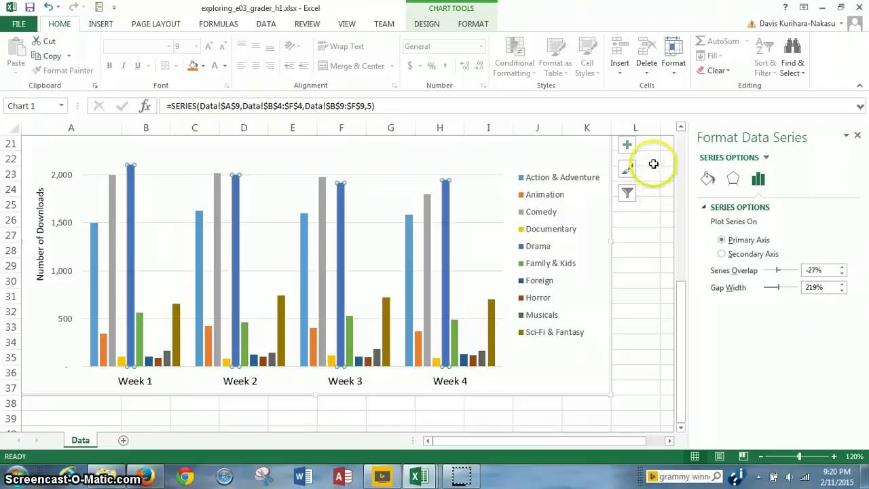
Add data labels to the Drama series at the Outside End position, then deselect the chart
scroll(652, 168, up, 1)
scroll(656, 170, up, 2)
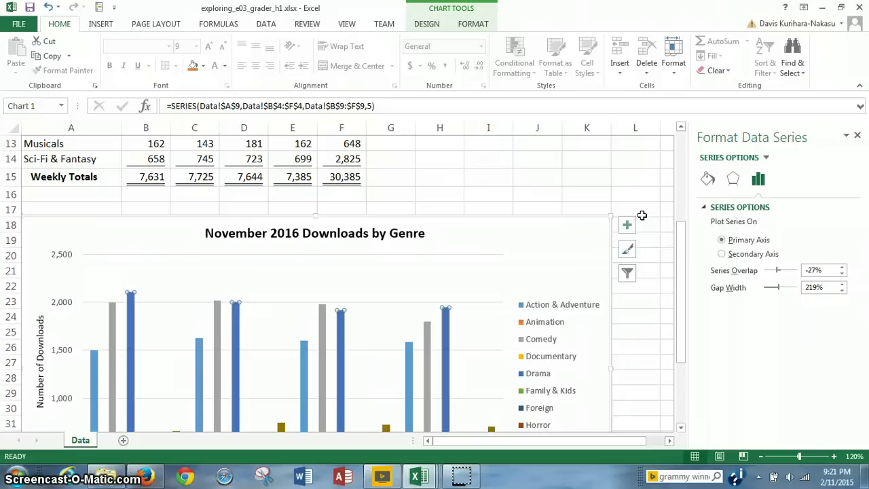
click(630, 229)
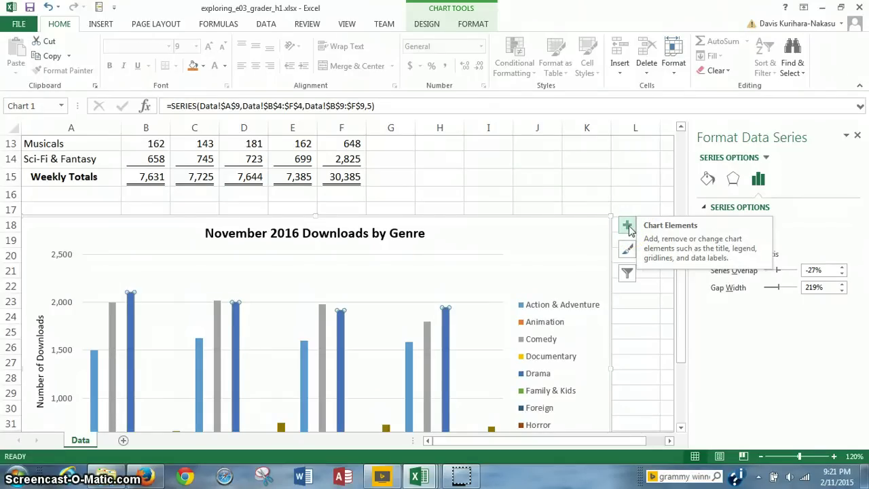
click(628, 226)
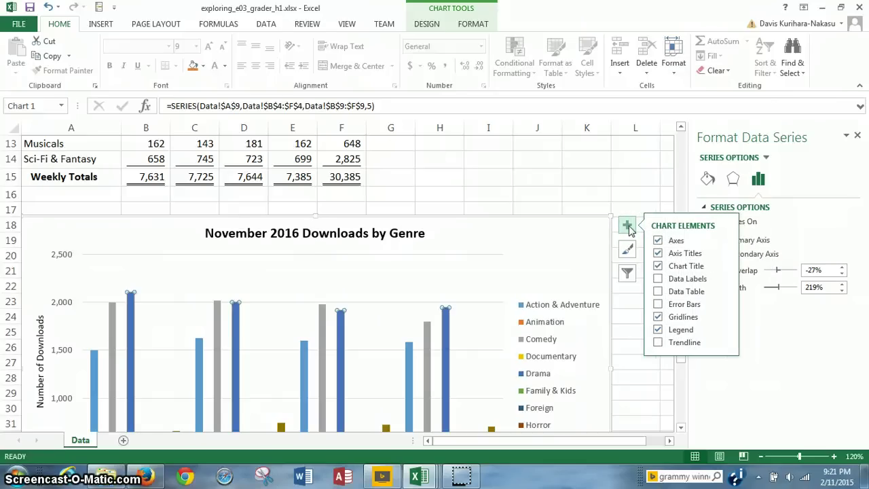
click(693, 282)
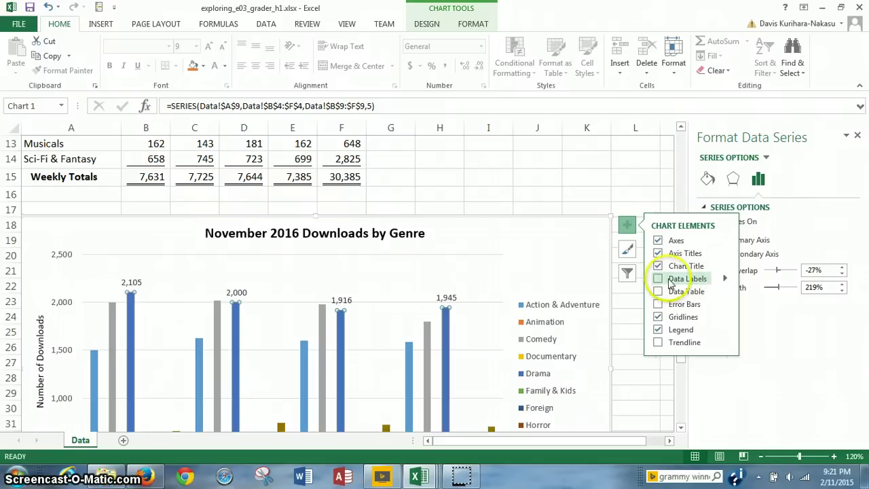
click(663, 279)
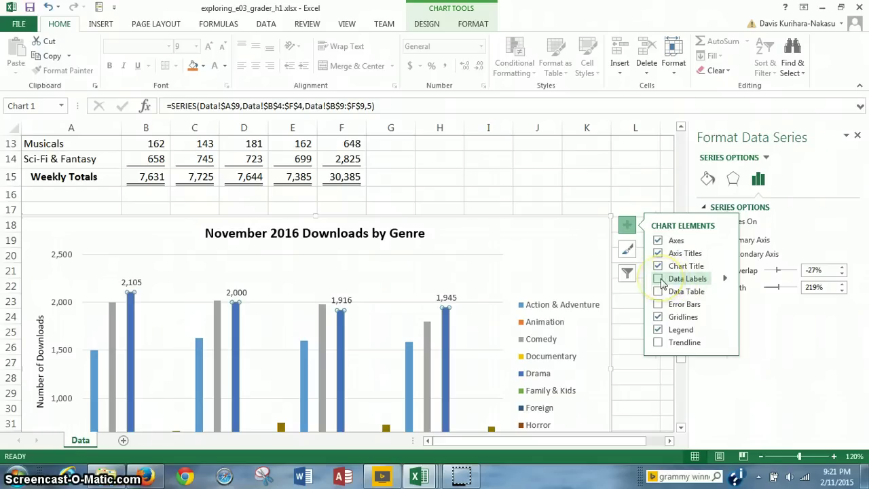
click(703, 279)
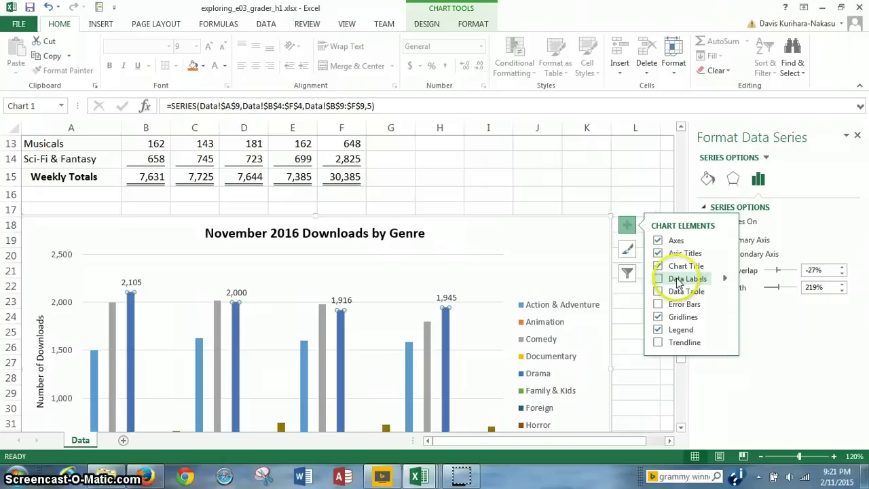
click(715, 280)
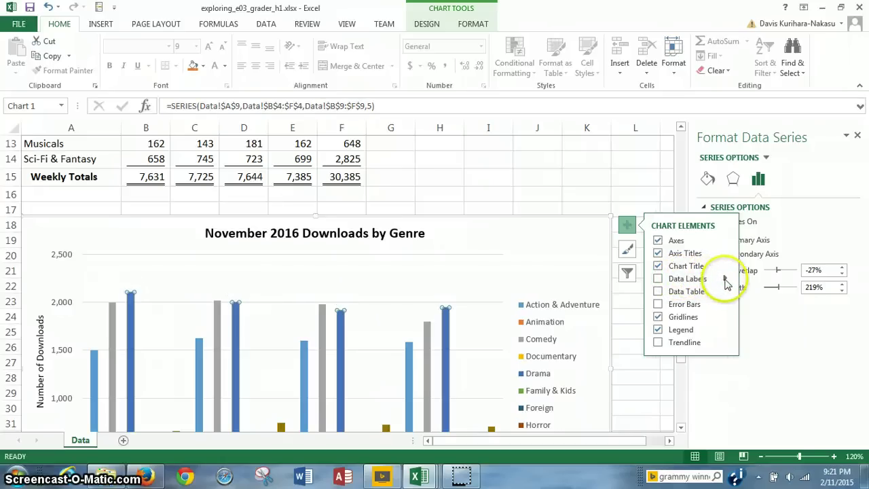
click(726, 279)
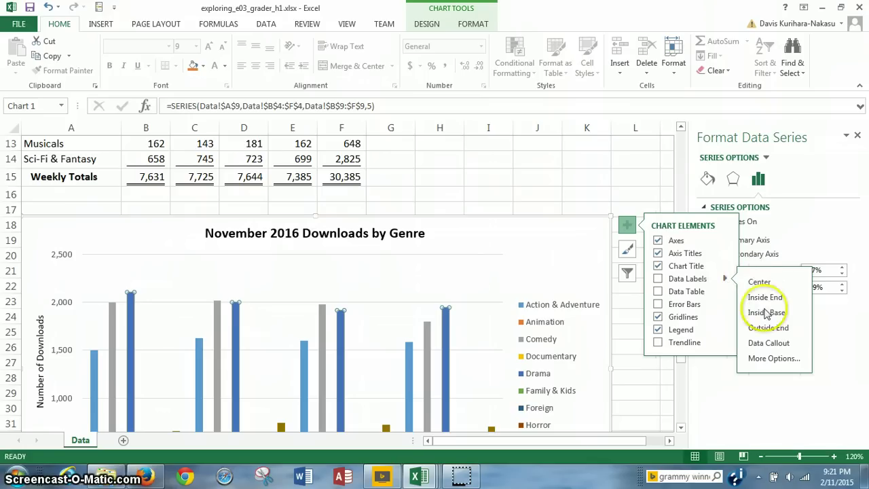
click(793, 329)
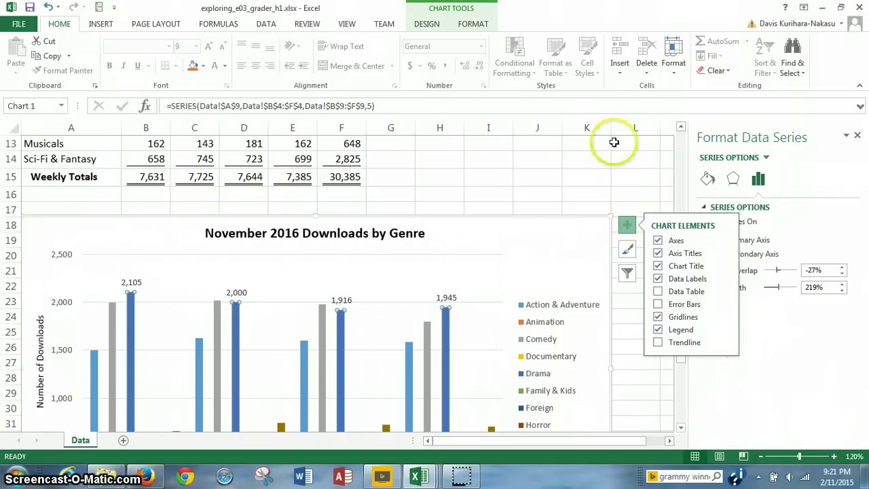
click(609, 180)
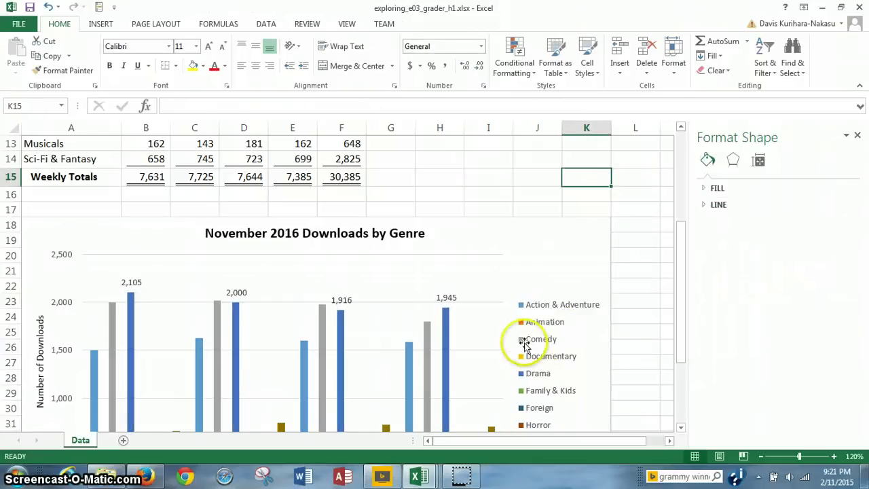
Apply a gradient fill to the Drama series' data labels and close the formatting options
click(542, 375)
click(541, 374)
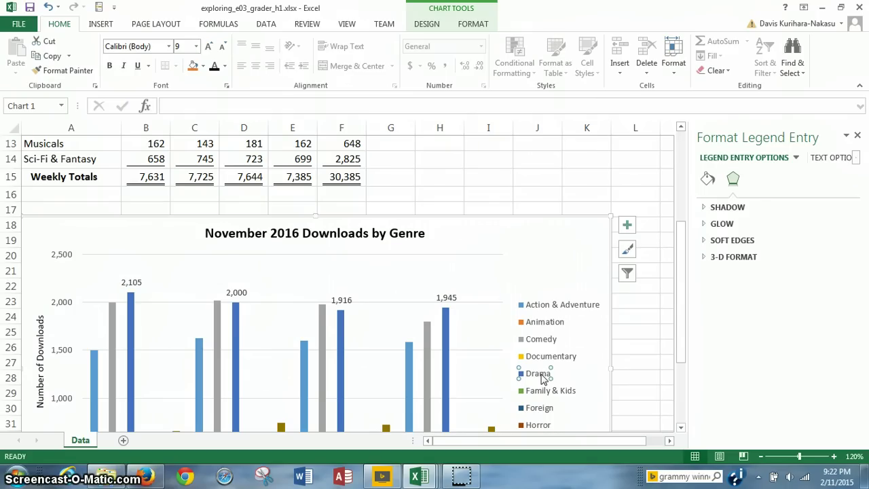
click(443, 296)
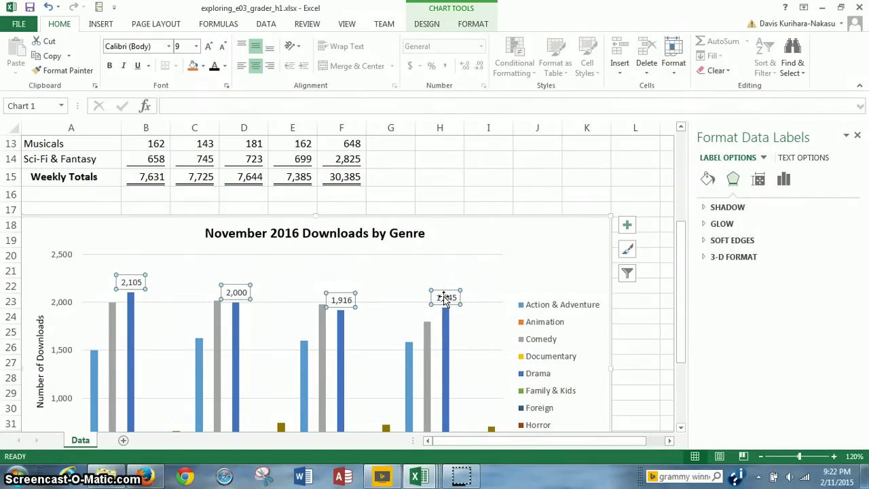
click(461, 296)
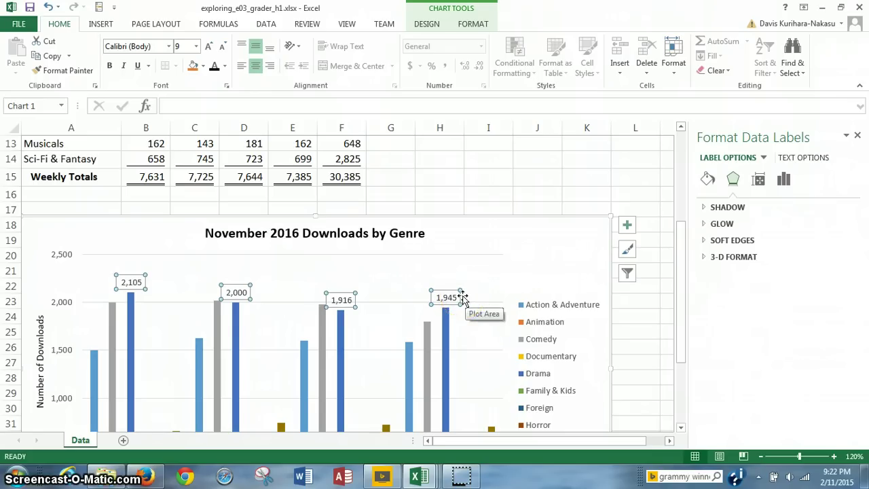
click(454, 299)
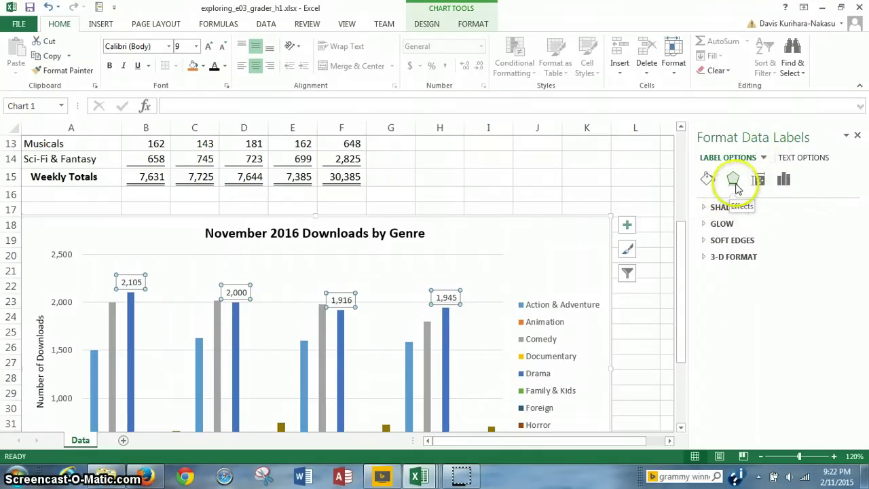
click(708, 181)
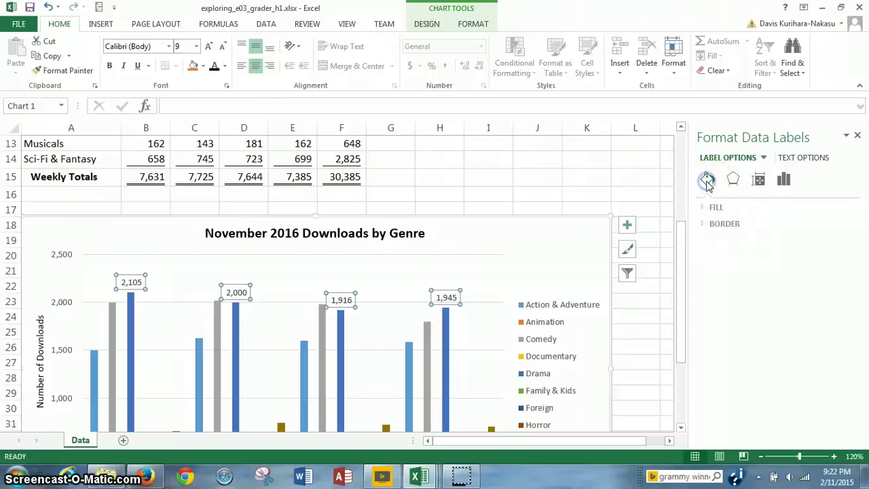
click(703, 210)
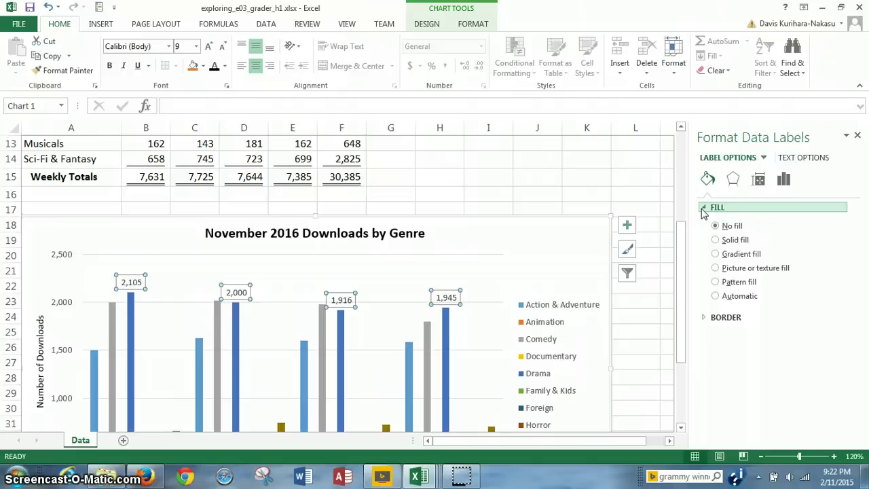
click(716, 256)
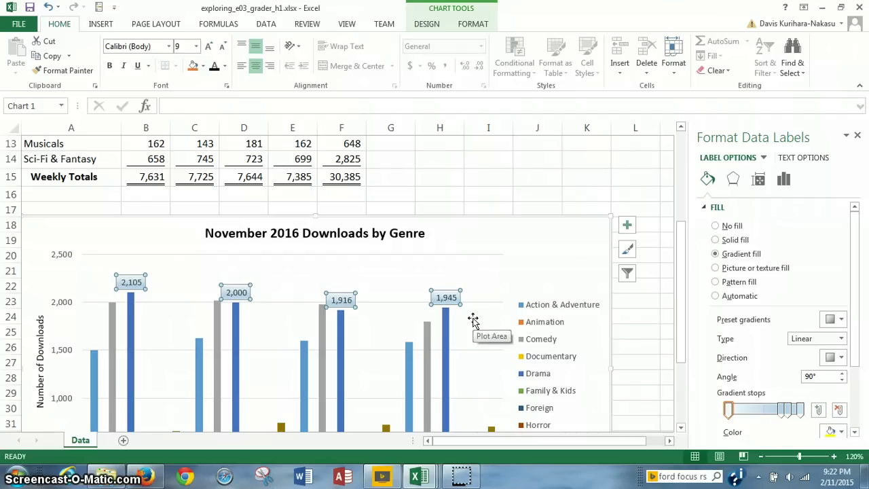
click(461, 477)
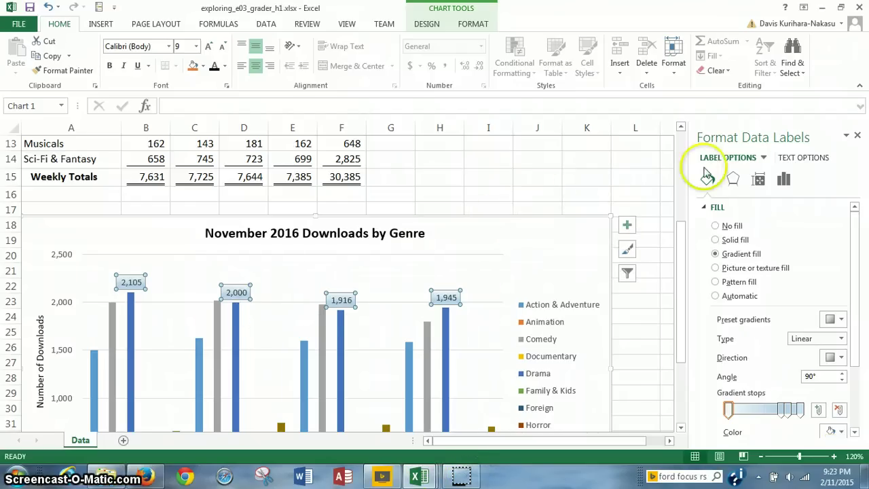
click(857, 135)
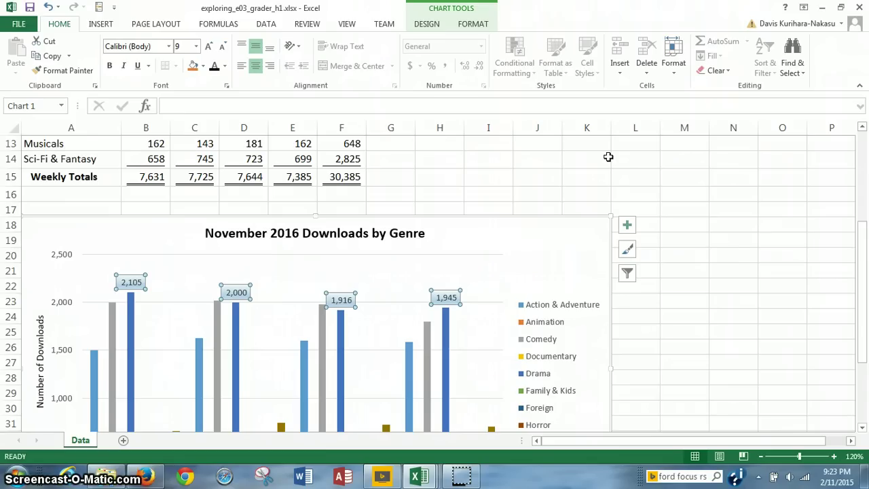
Start creating sparklines from cell G5 with B5:E15 as the data range
click(595, 174)
scroll(595, 175, up, 4)
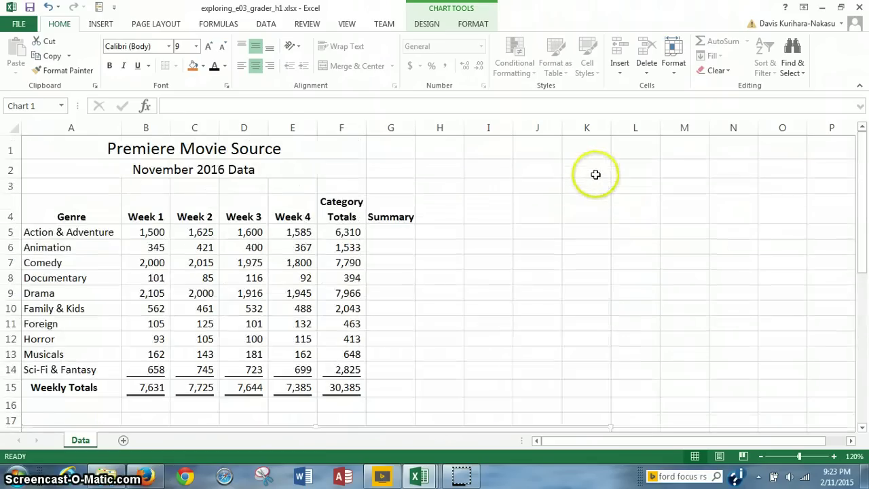
click(387, 231)
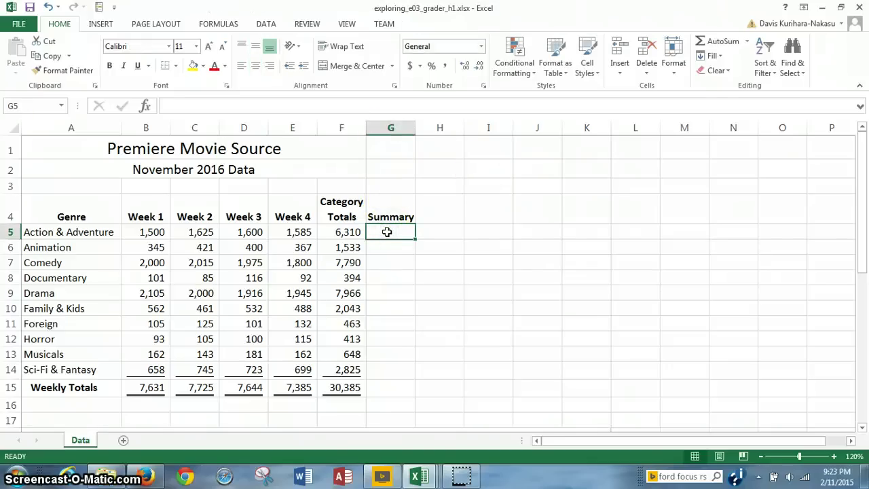
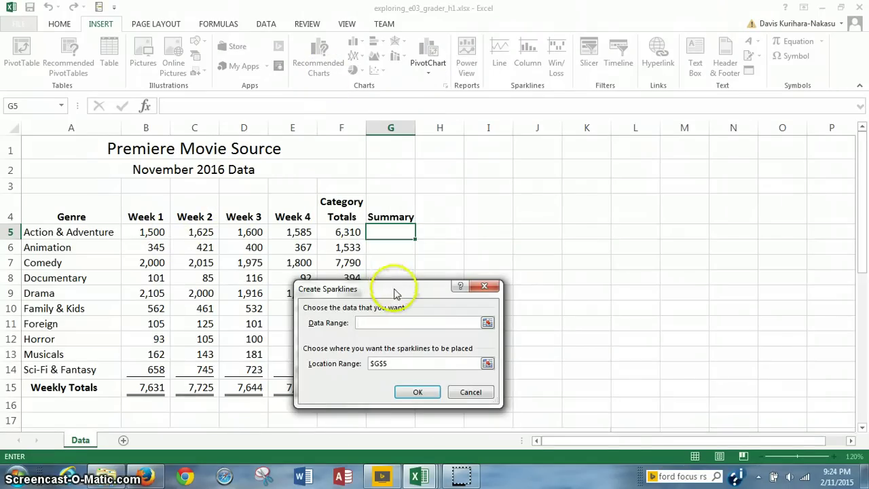
drag(395, 288, 575, 235)
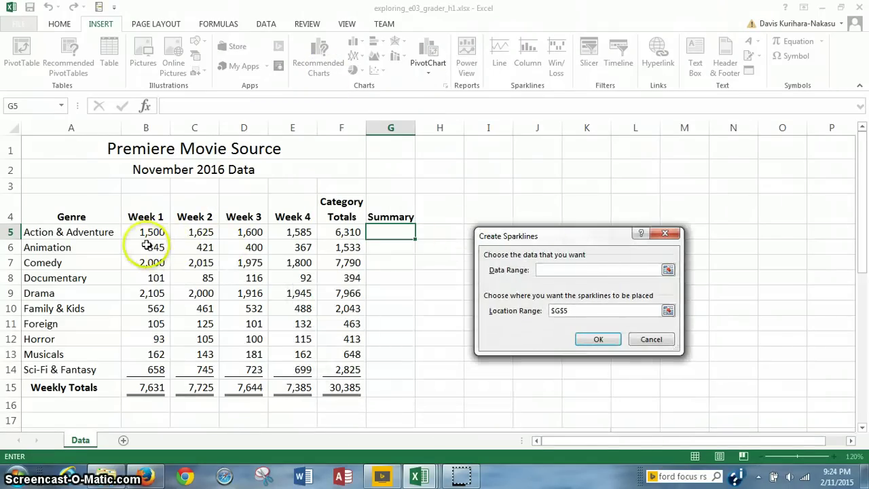
drag(138, 232, 159, 233)
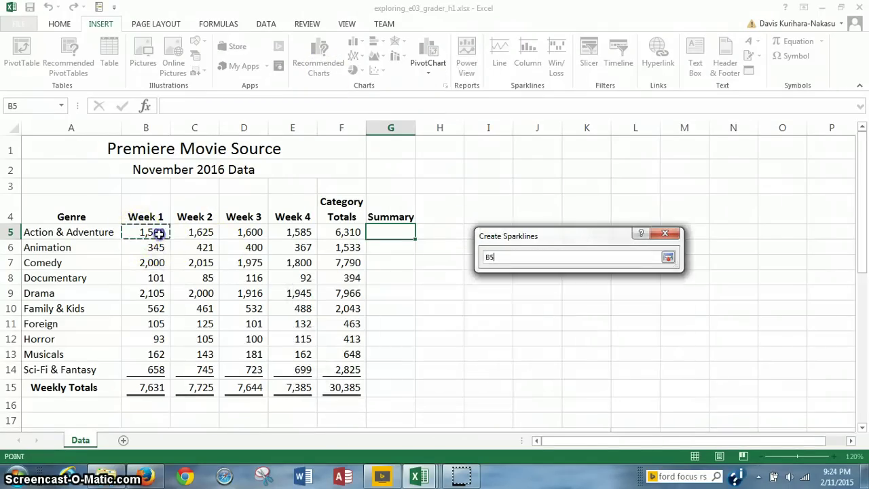
drag(211, 235, 304, 279)
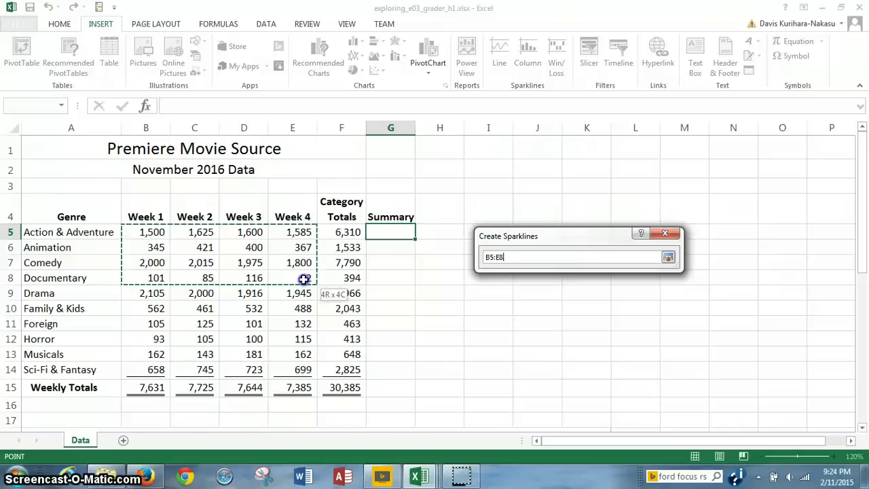
drag(304, 279, 292, 376)
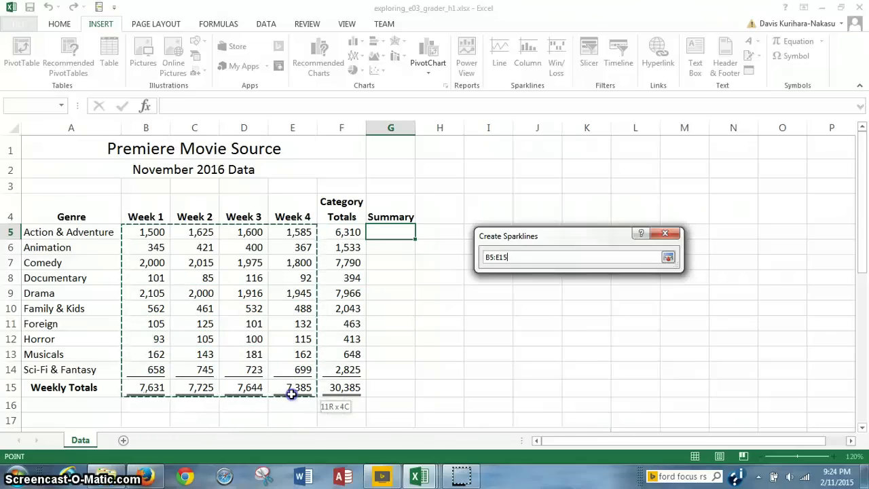
drag(291, 394, 291, 393)
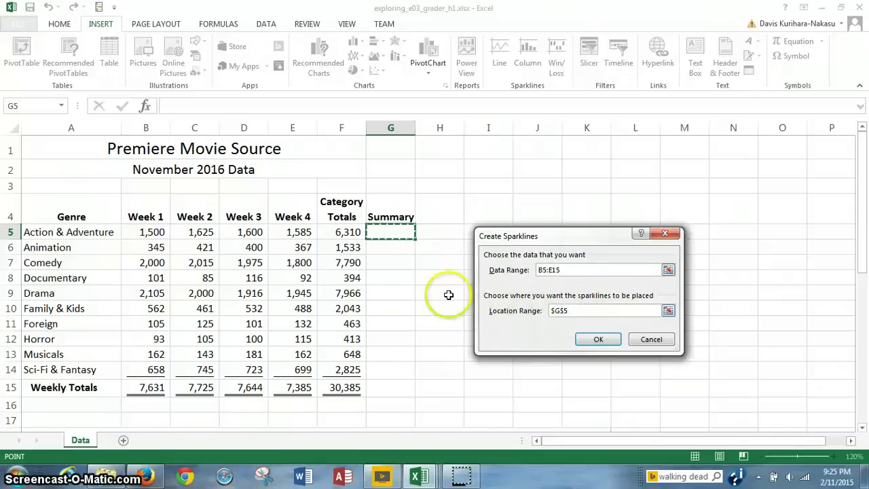
Set the sparklines' location range to G5:G15 and create the line sparklines
click(384, 236)
drag(383, 235, 387, 372)
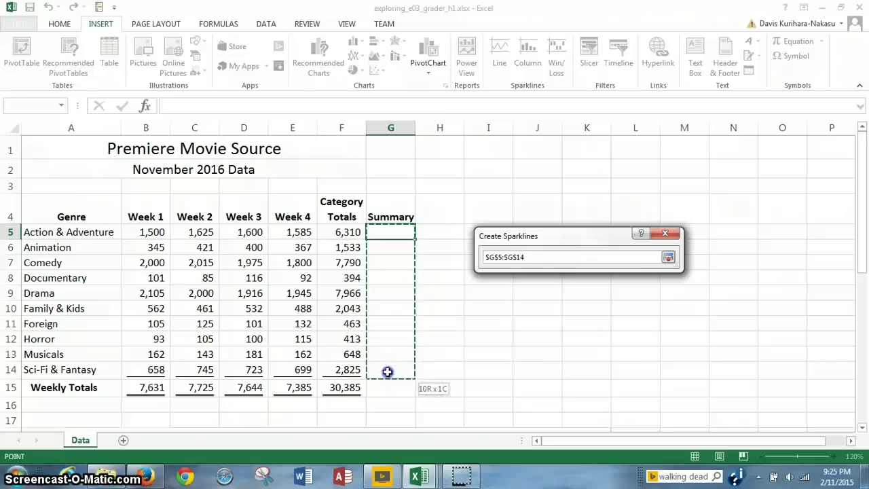
drag(388, 372, 396, 387)
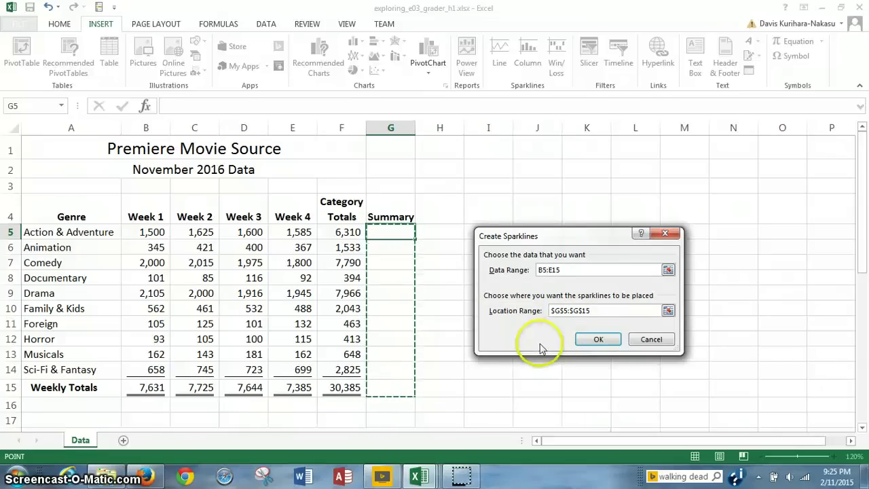
click(588, 341)
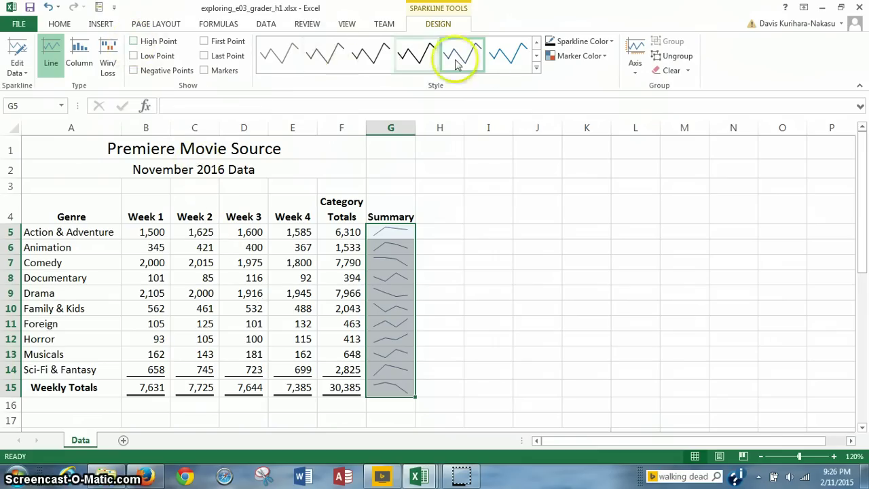
Apply Sparkline Style Accent 3, (no dark or light) to the sparklines in the Summary column
click(486, 63)
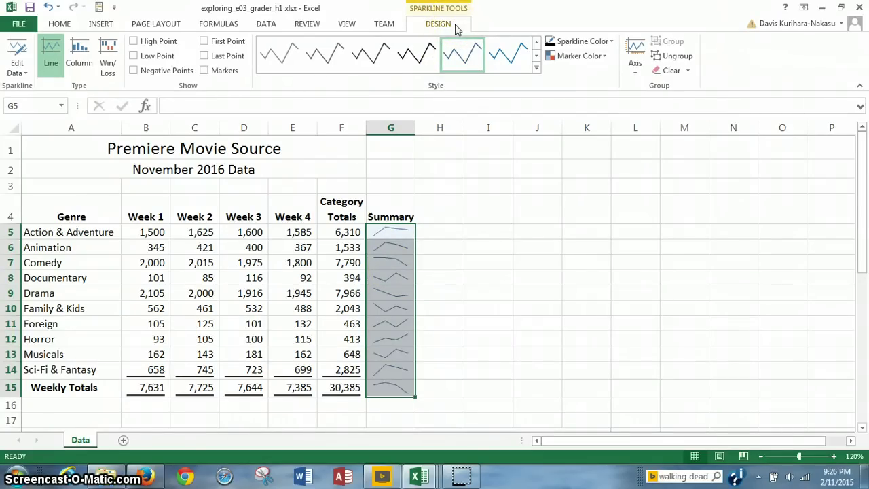
click(536, 70)
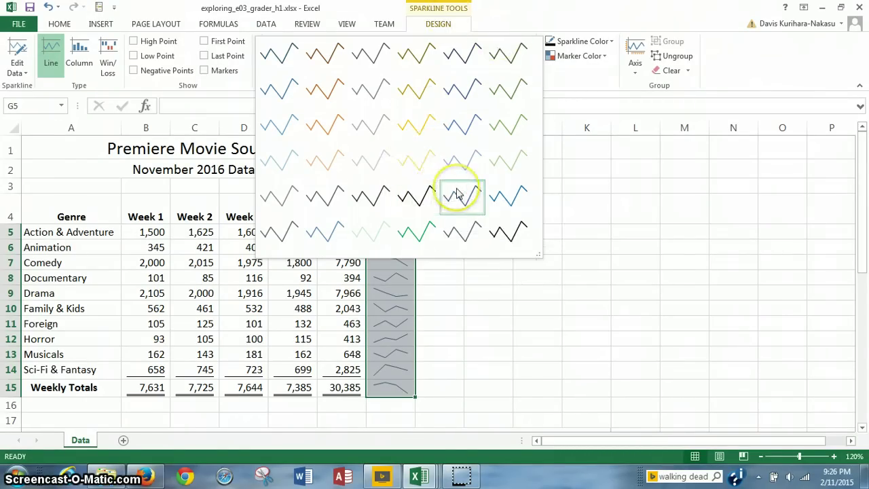
click(380, 195)
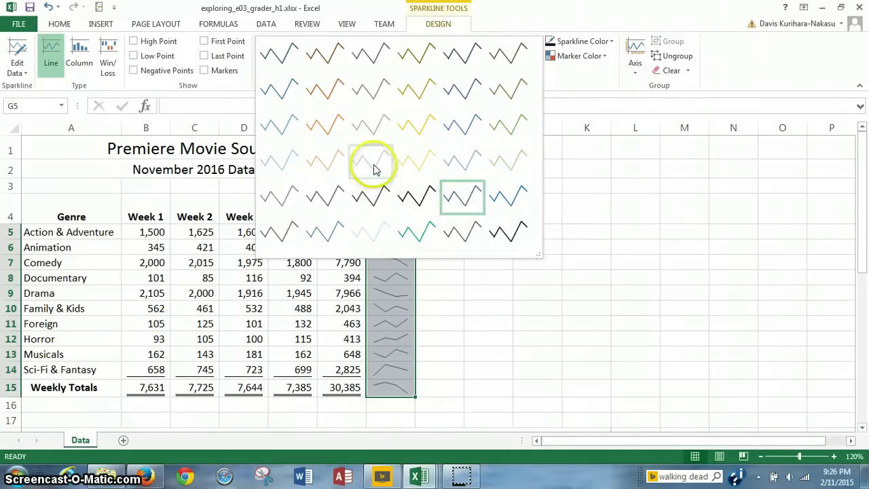
click(368, 134)
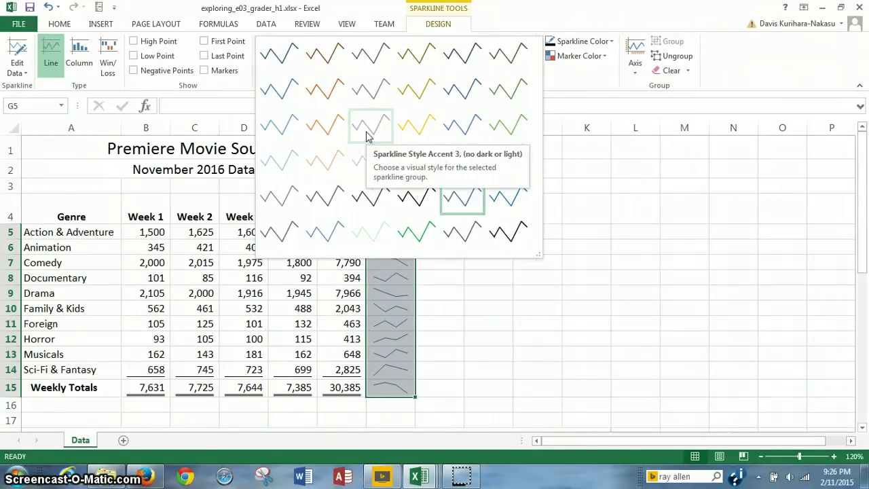
mouse_move(365, 135)
mouse_down()
mouse_move(368, 153)
mouse_move(372, 136)
mouse_up()
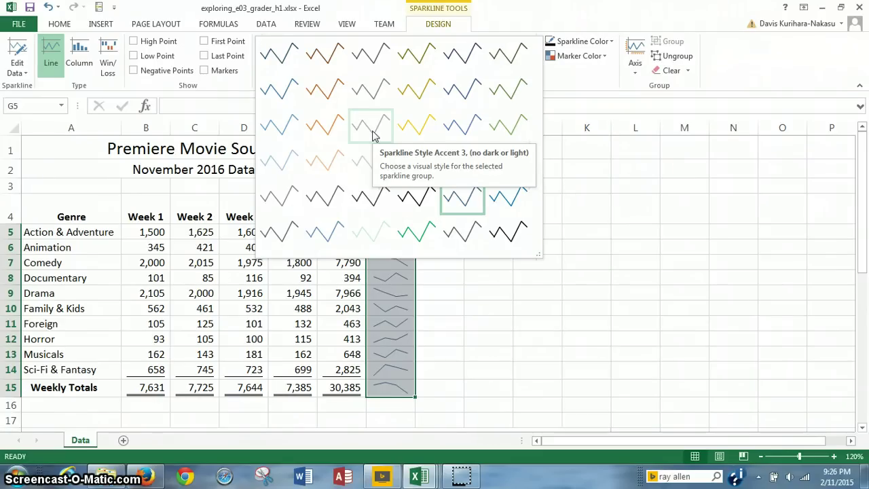
click(372, 136)
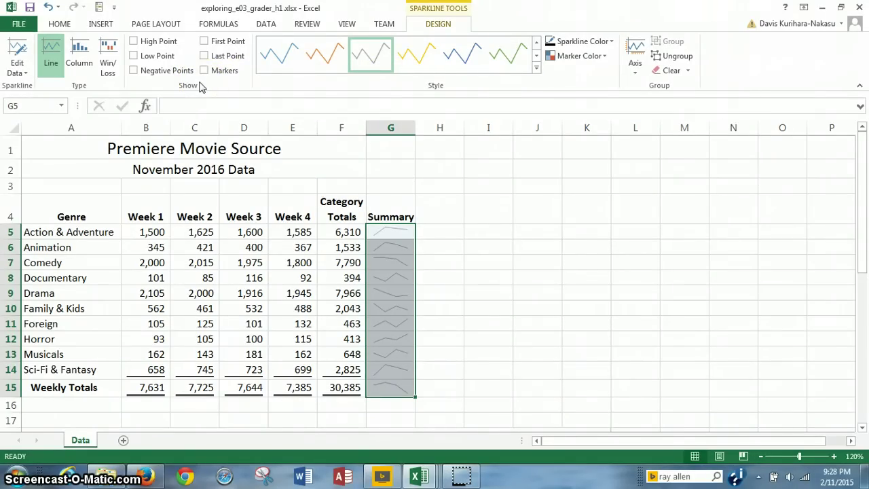
Show the high point and the markers on the Summary sparklines
click(134, 44)
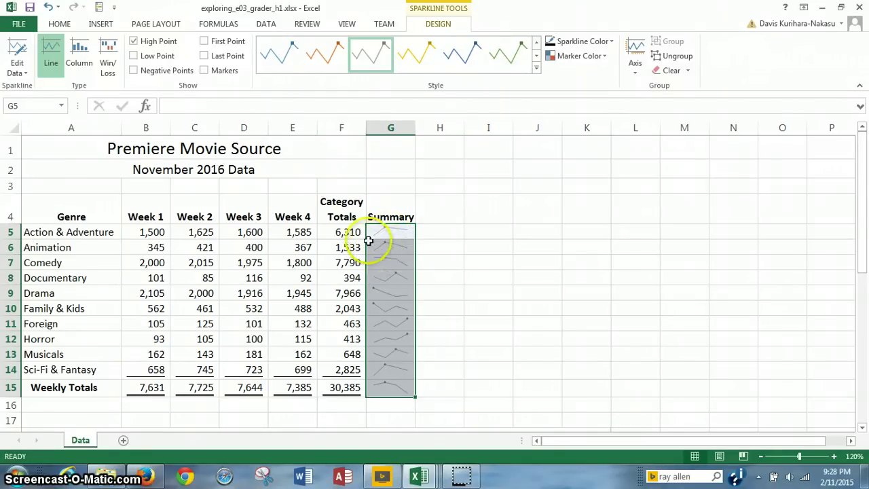
click(204, 70)
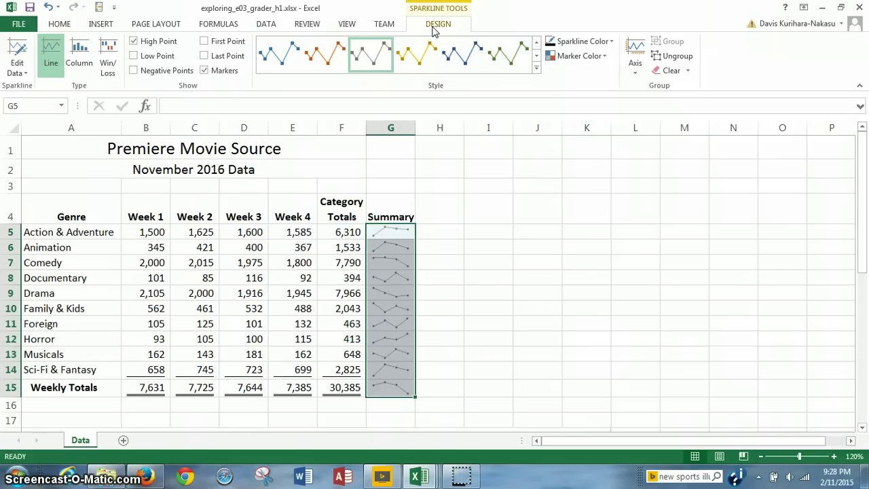
click(430, 68)
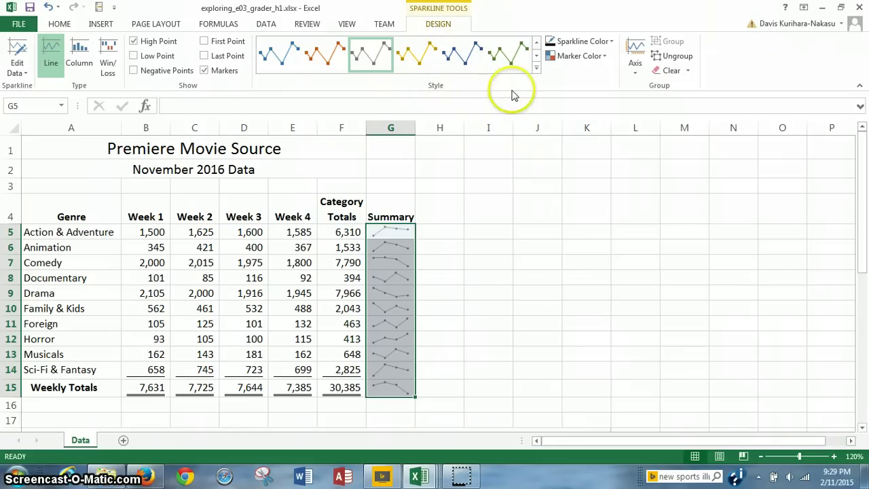
Set the sparklines' high point marker colour to standard Red, then deselect the sparklines
click(605, 58)
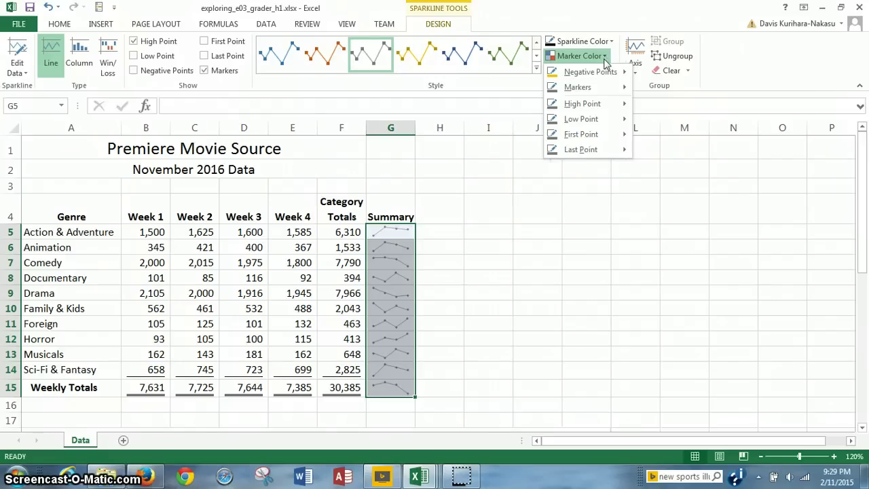
click(611, 103)
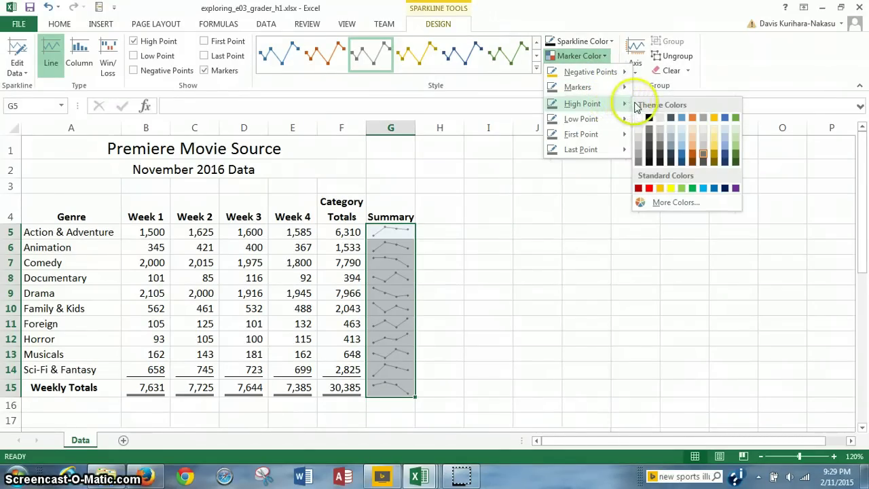
click(650, 190)
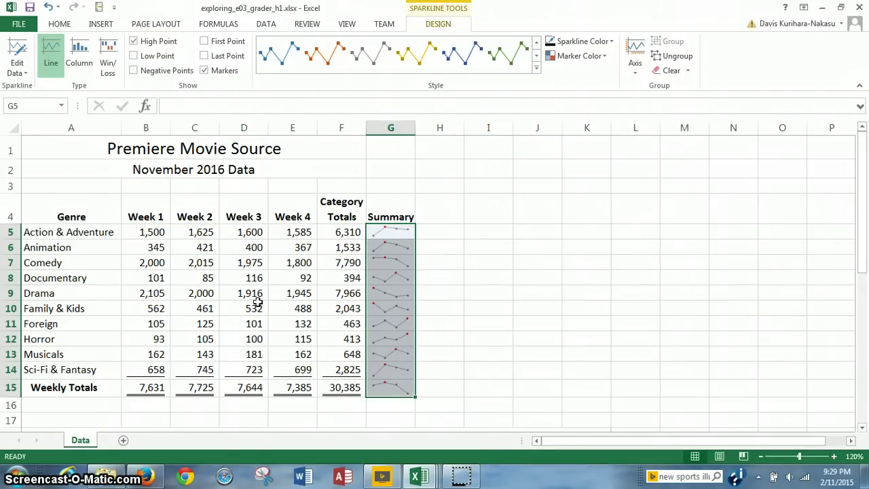
click(448, 232)
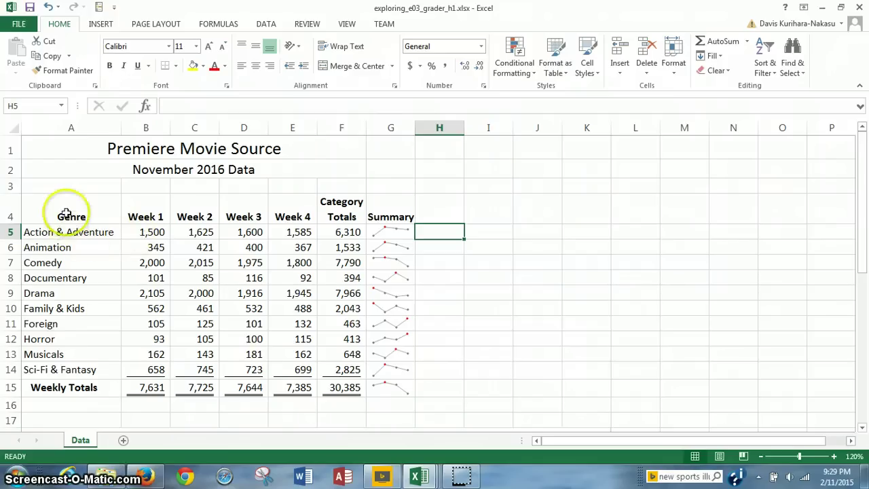
Select the genre names and four weeks of data in A4:E14 as the source for a chart
drag(47, 211, 308, 370)
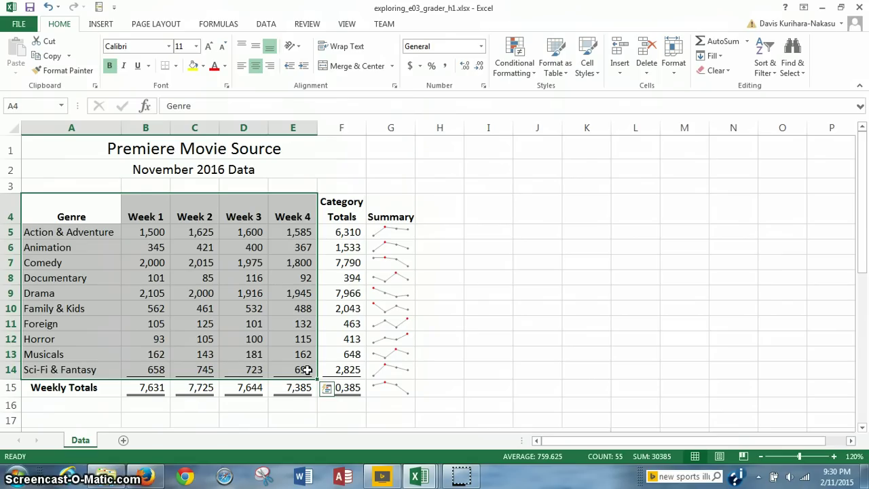
click(99, 27)
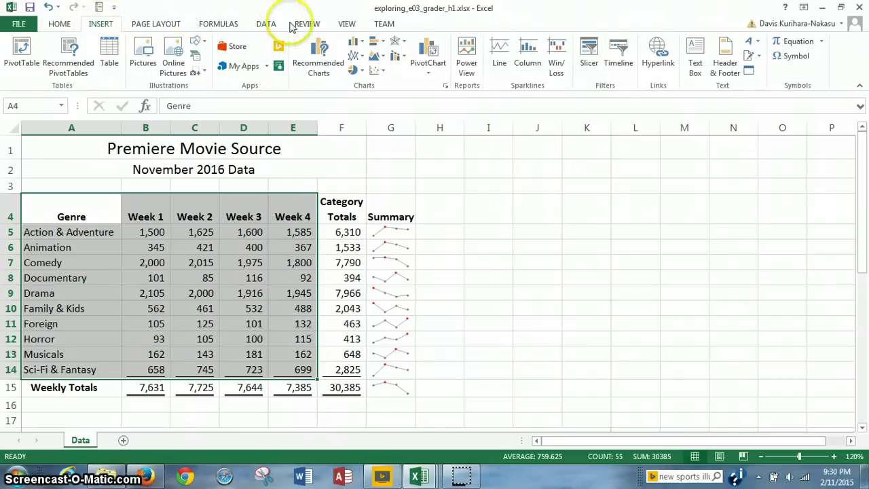
click(384, 45)
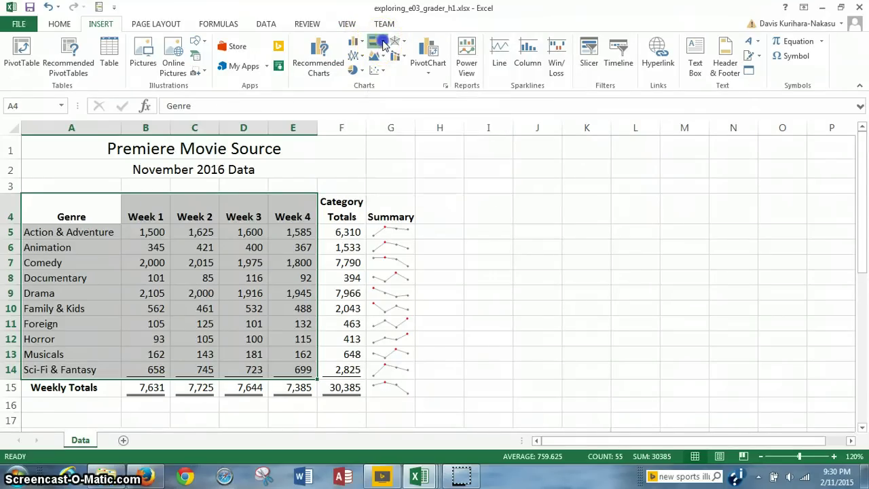
click(383, 45)
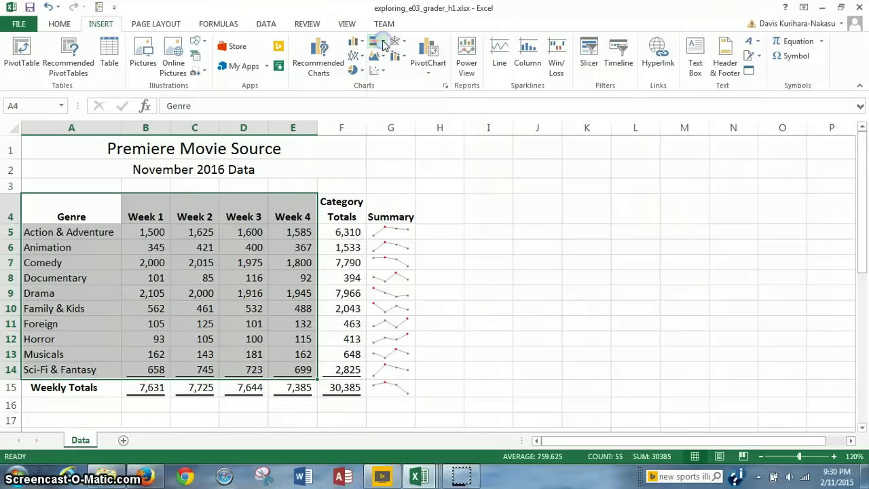
click(384, 45)
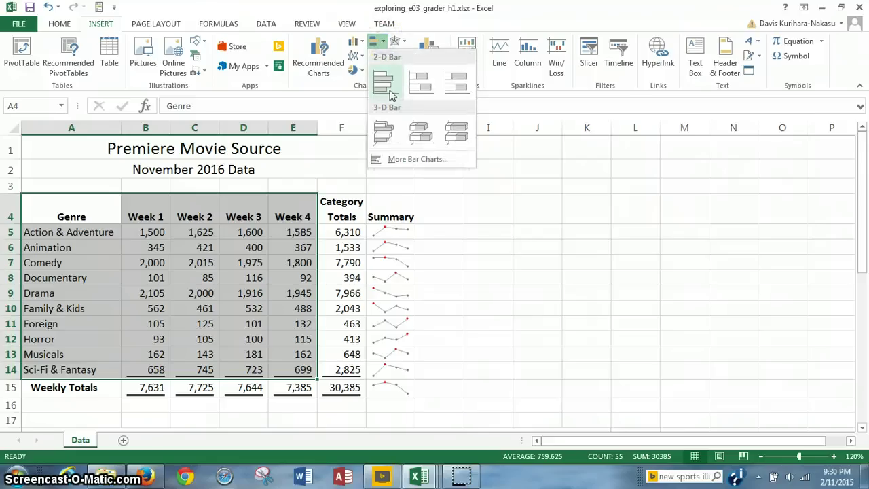
click(385, 45)
click(384, 43)
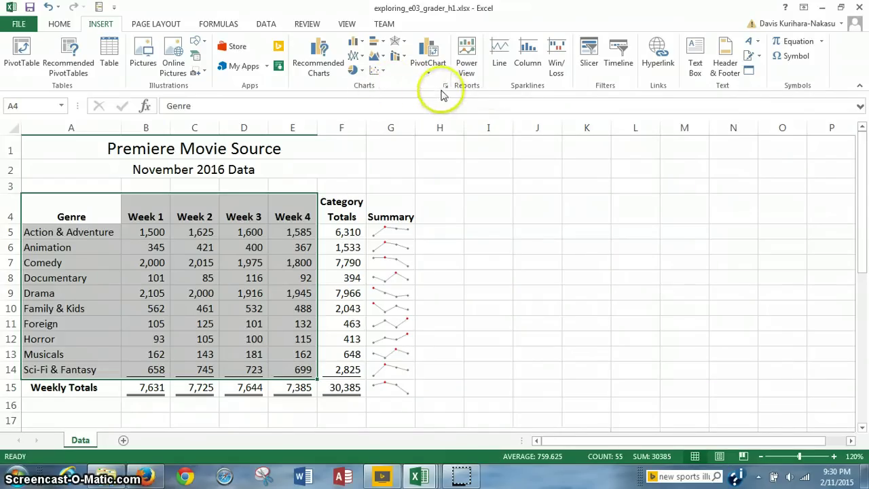
Insert a 2-D Stacked Bar chart of the selected data, with genres as categories and weeks as series
click(447, 86)
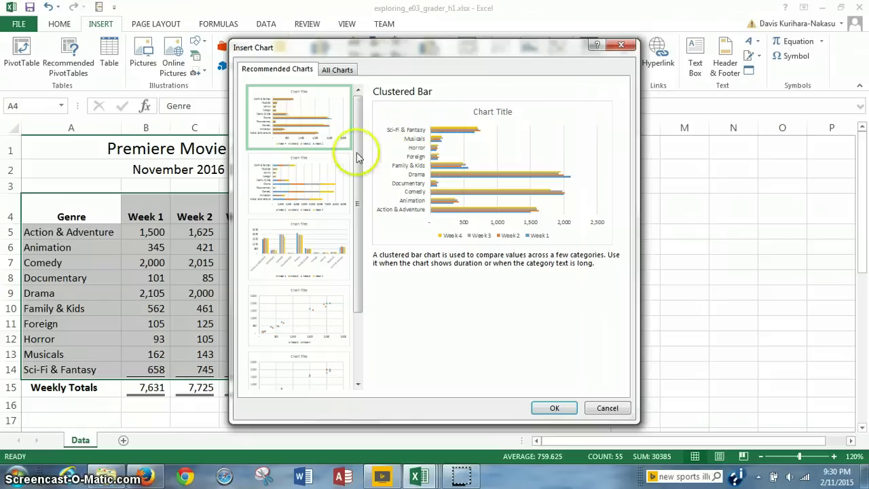
click(290, 182)
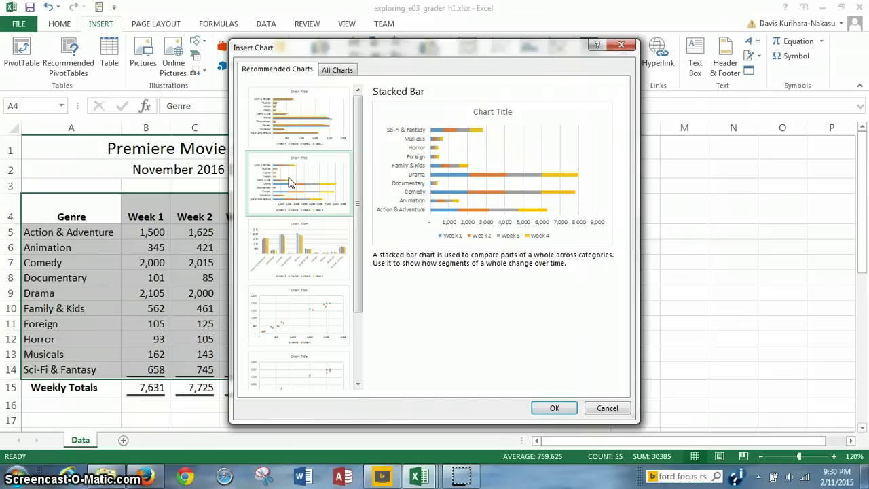
click(333, 70)
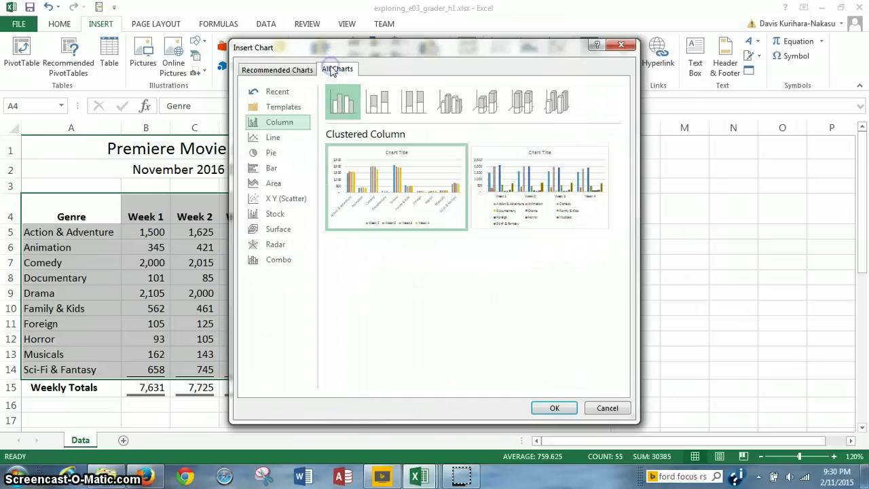
click(272, 170)
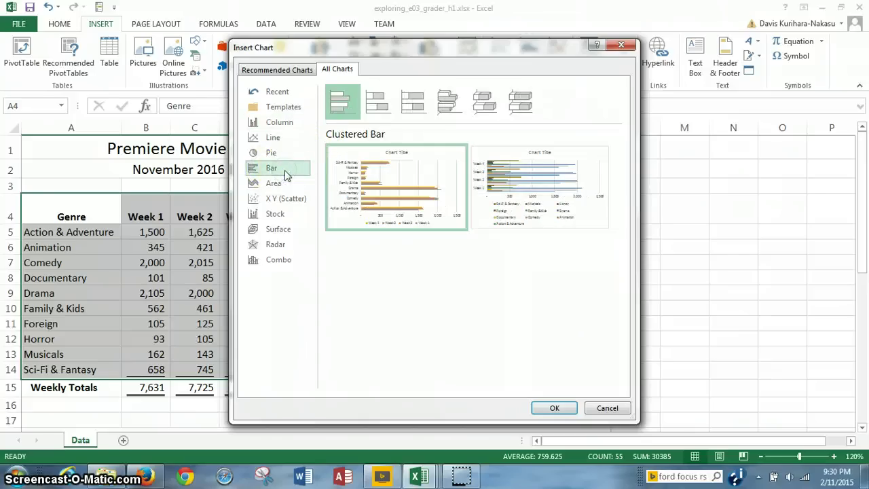
click(372, 104)
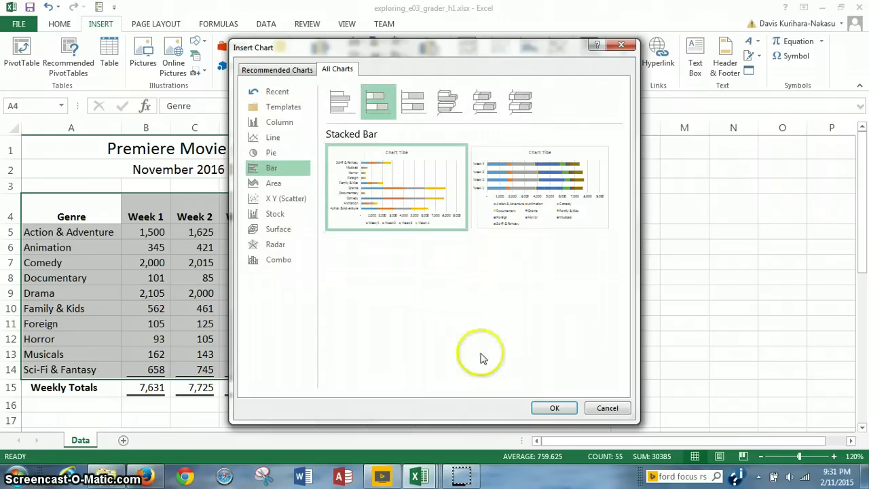
click(554, 410)
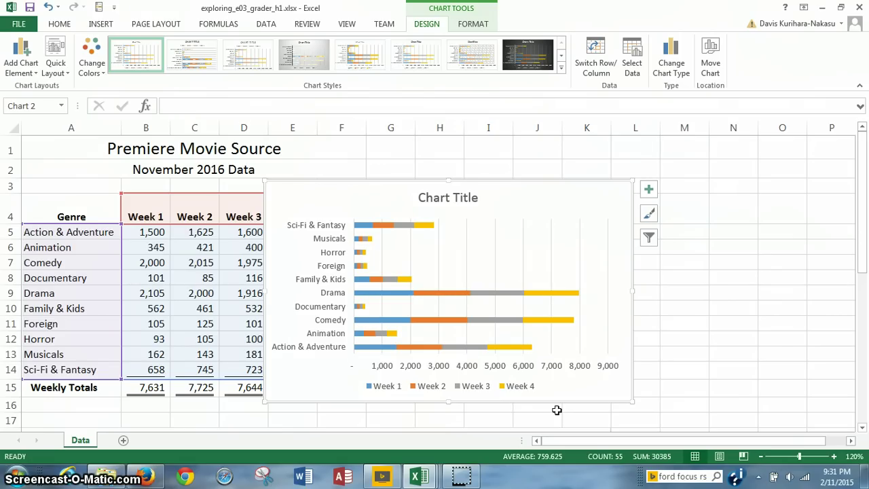
Move the stacked bar chart to a new chart sheet named Bar Chart
click(549, 378)
click(586, 385)
right_click(586, 385)
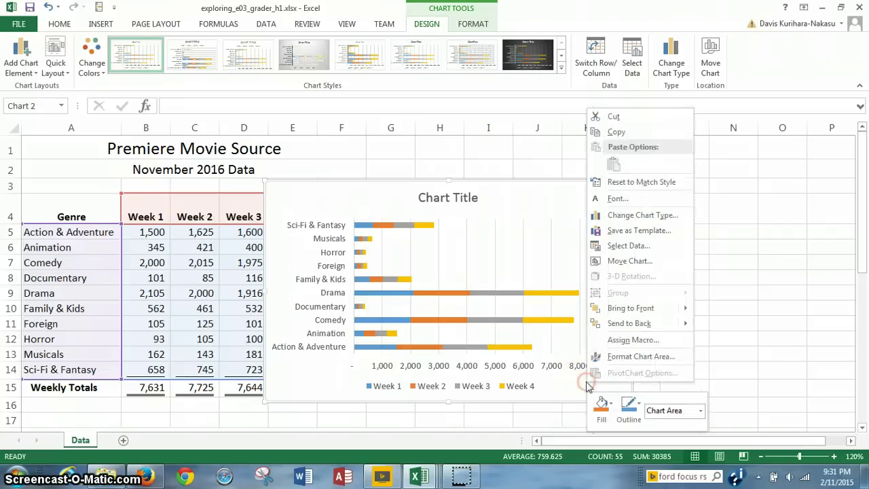
click(627, 262)
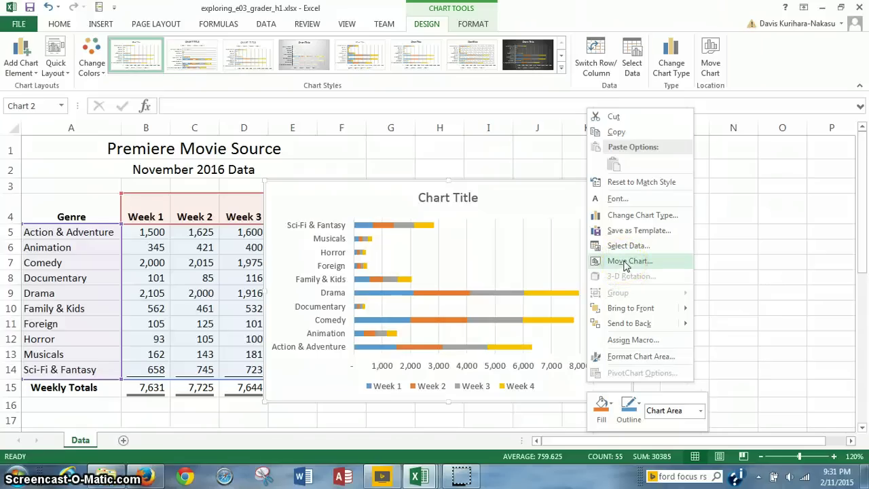
click(626, 262)
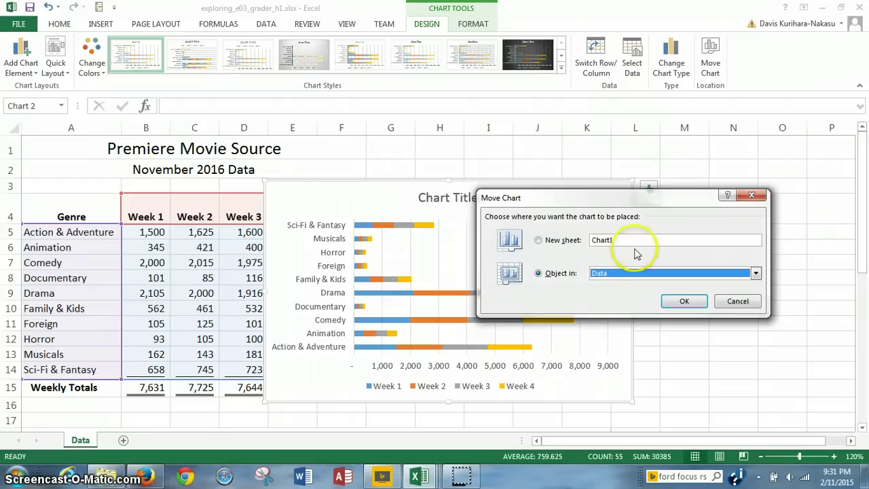
click(629, 240)
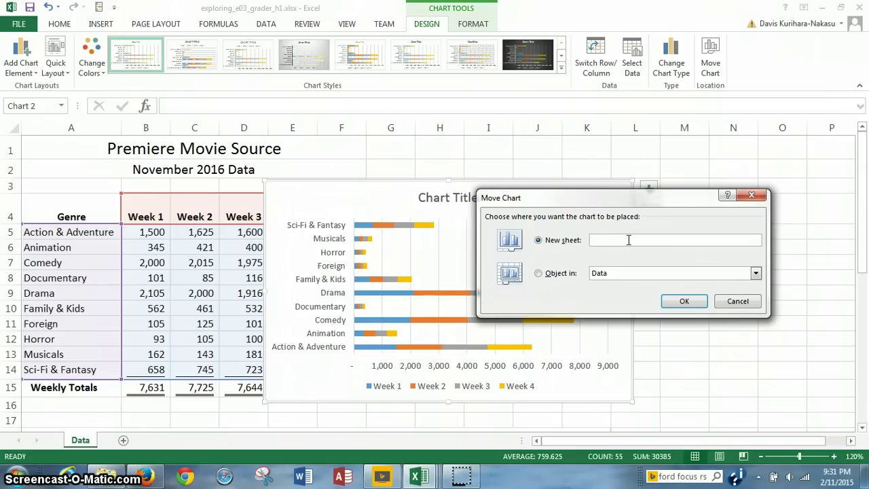
text(rt)
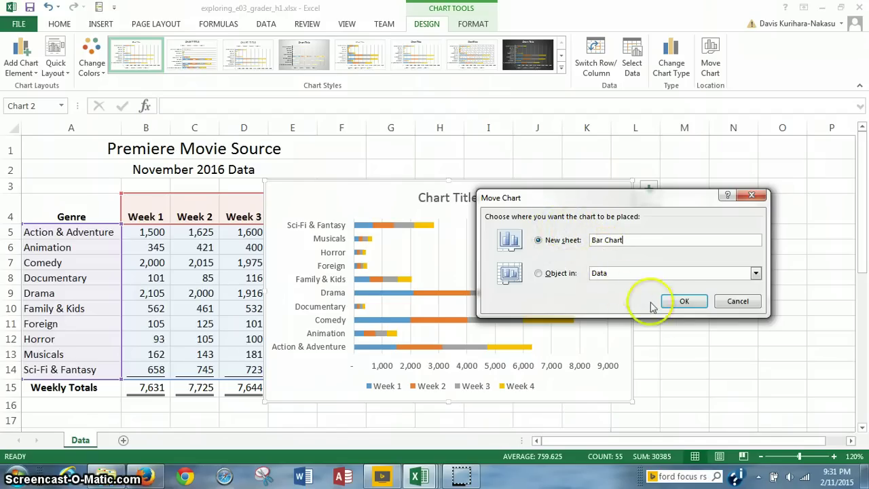
click(684, 302)
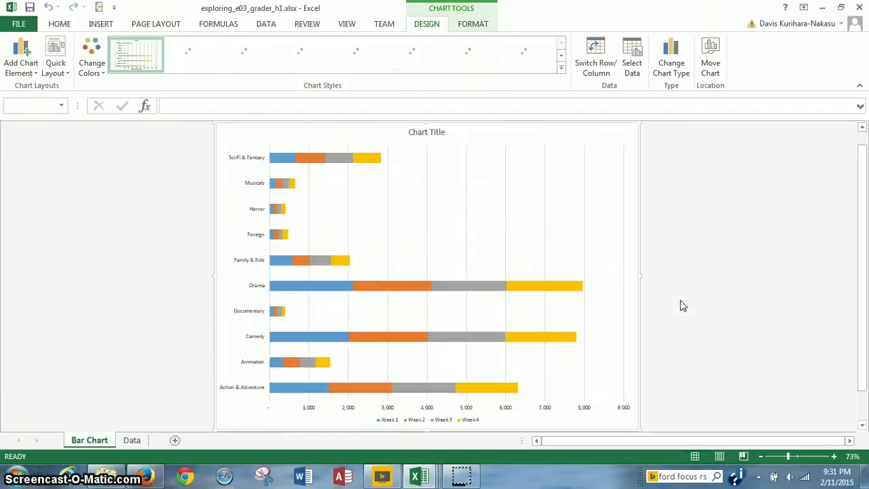
mouse_move(644, 295)
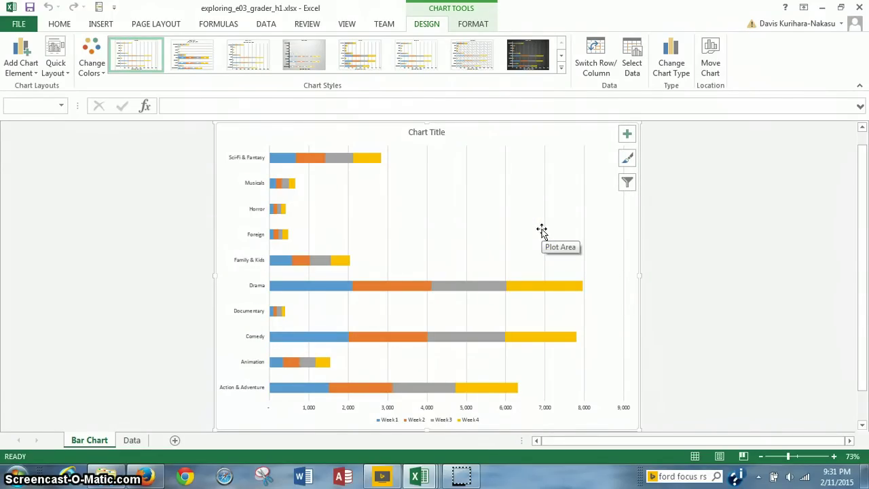
click(464, 474)
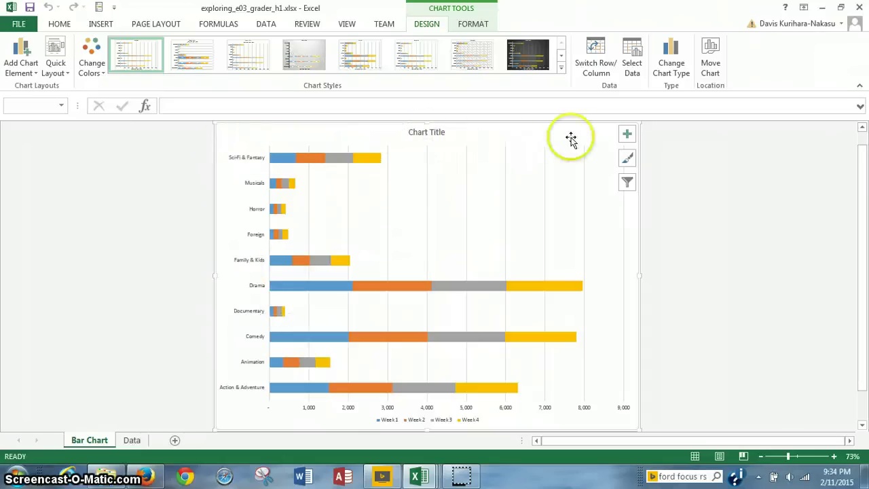
click(627, 135)
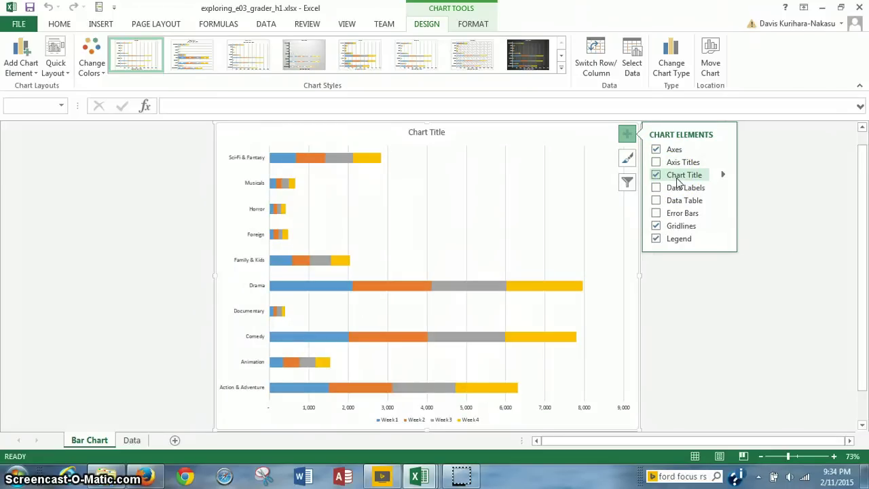
click(723, 175)
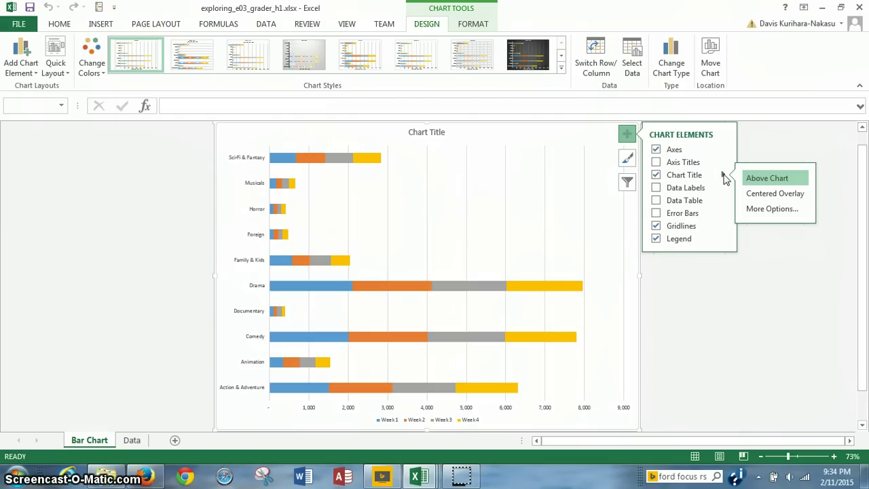
click(712, 176)
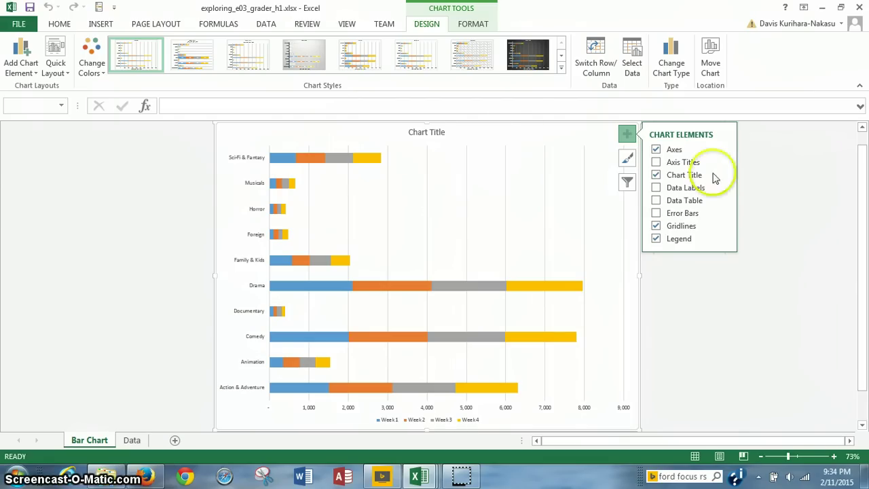
Replace the placeholder chart title text with November 2016 Weekly Downloads
click(427, 135)
click(445, 135)
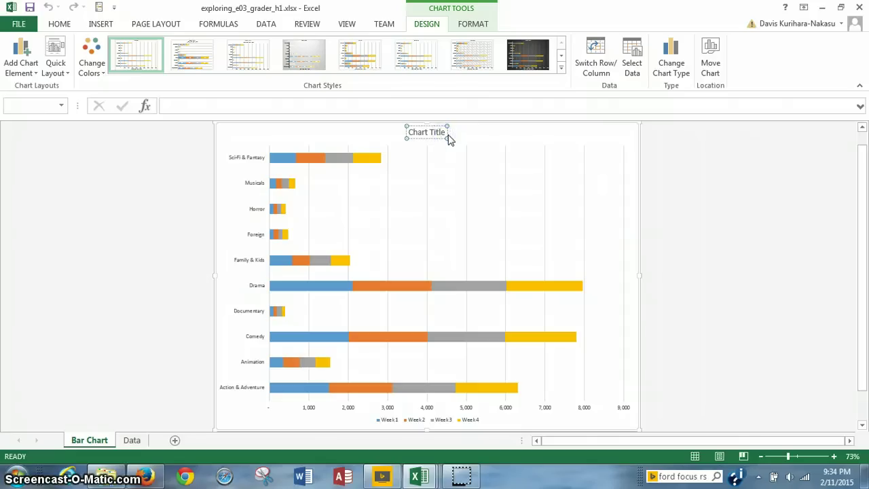
click(446, 132)
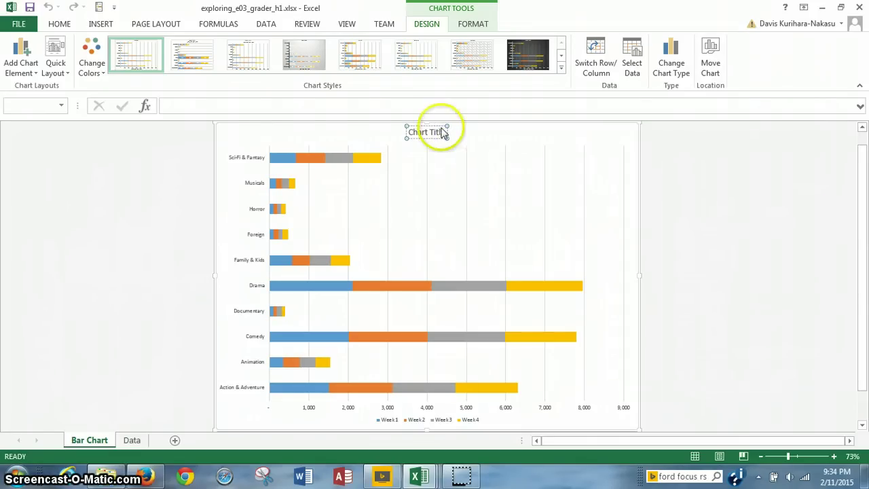
click(445, 133)
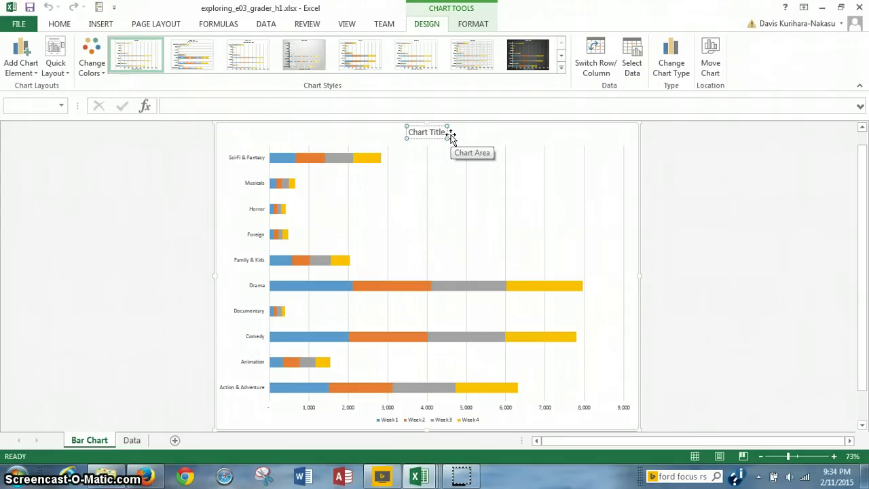
key(BackSpace)
key(BackSpace)
key(BackSpace)
key(BackSpace)
key(BackSpace)
key(BackSpace)
key(BackSpace)
key(BackSpace)
key(BackSpace)
key(BackSpace)
key(BackSpace)
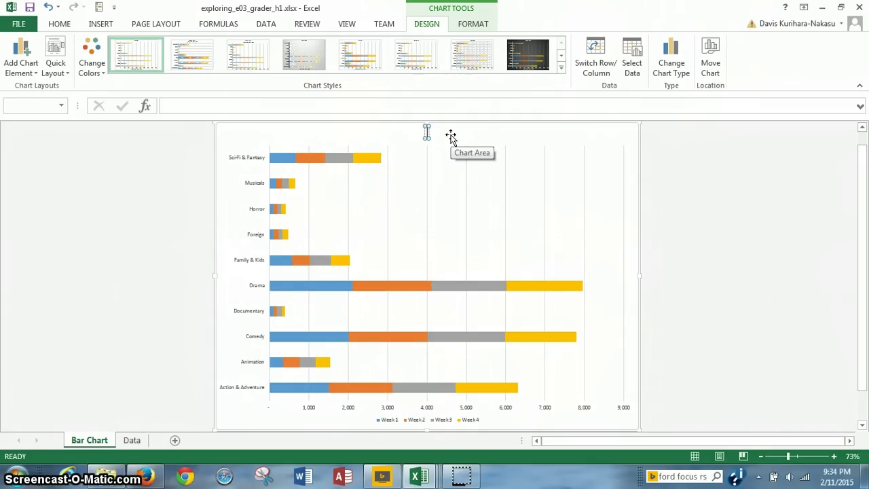
text(November)
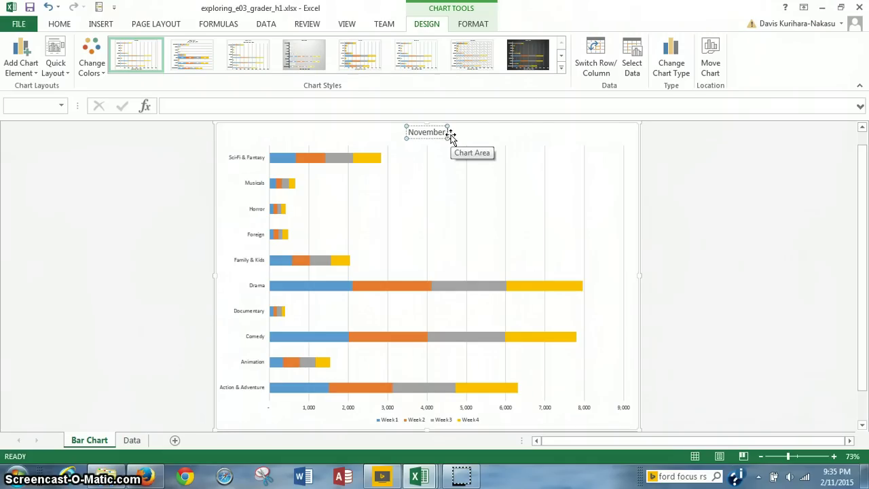
text( 2016)
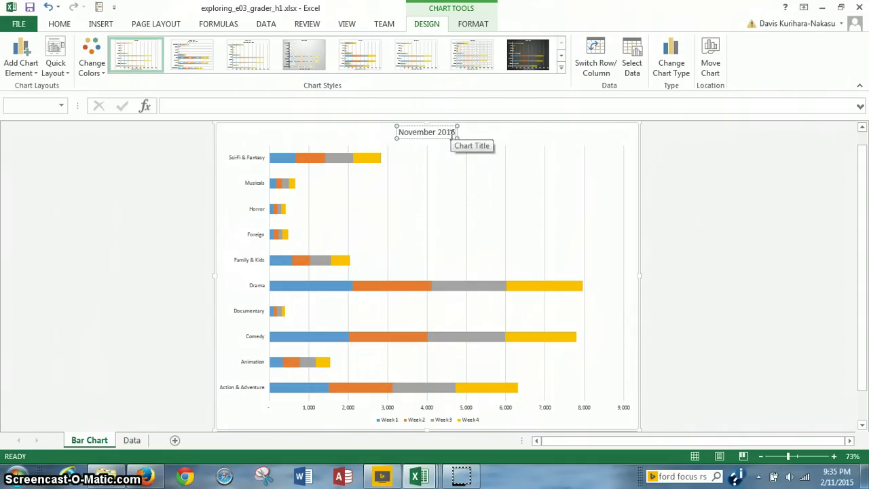
text( W)
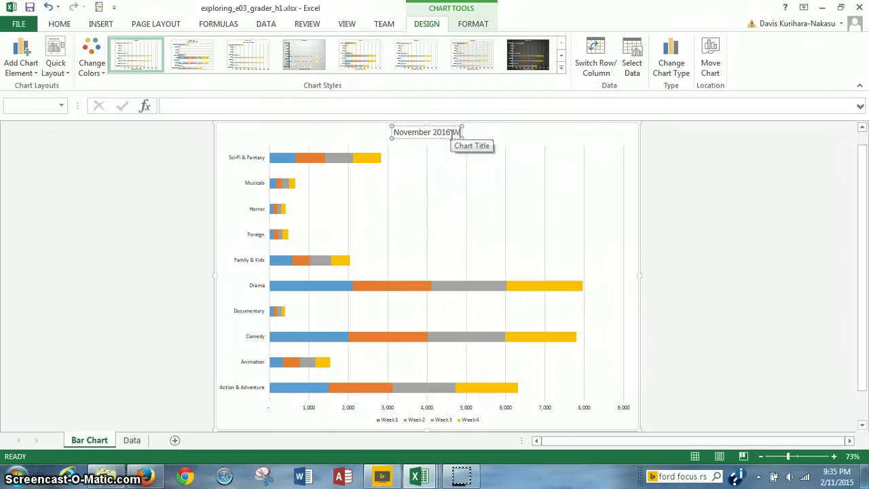
text(eekly D)
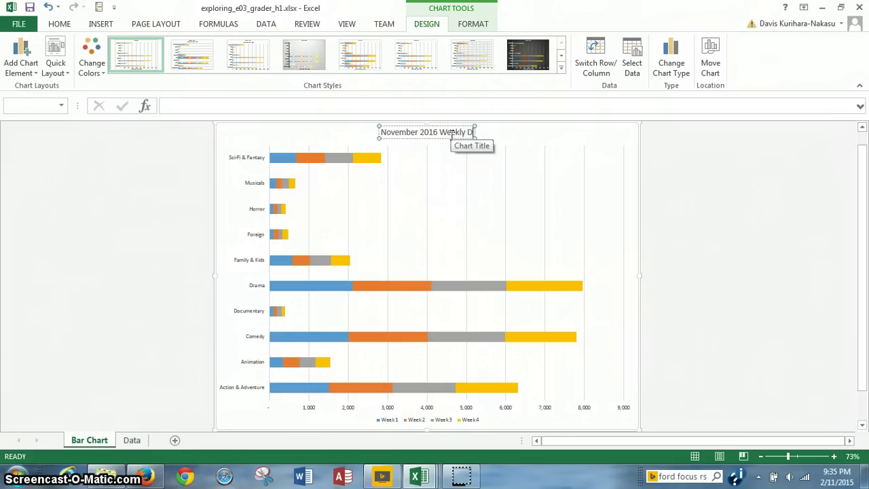
text(ownloads)
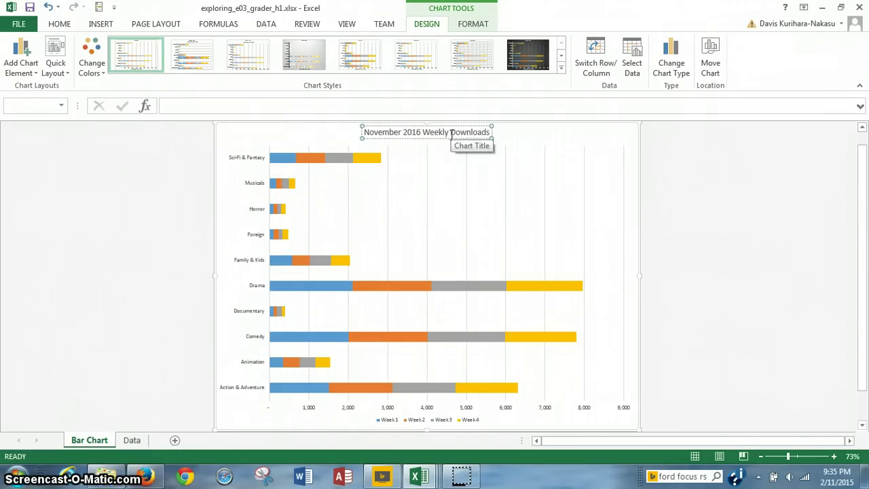
Select the whole chart title text and make it bold
click(489, 132)
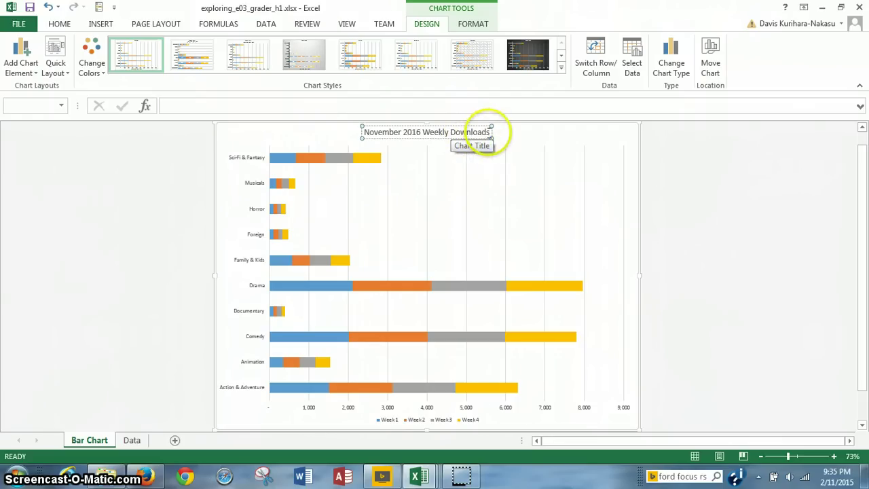
drag(489, 133, 399, 136)
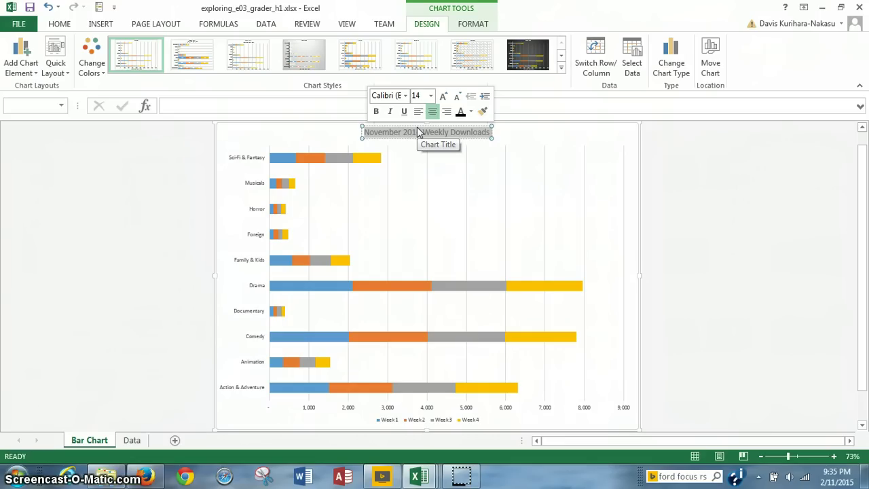
click(394, 132)
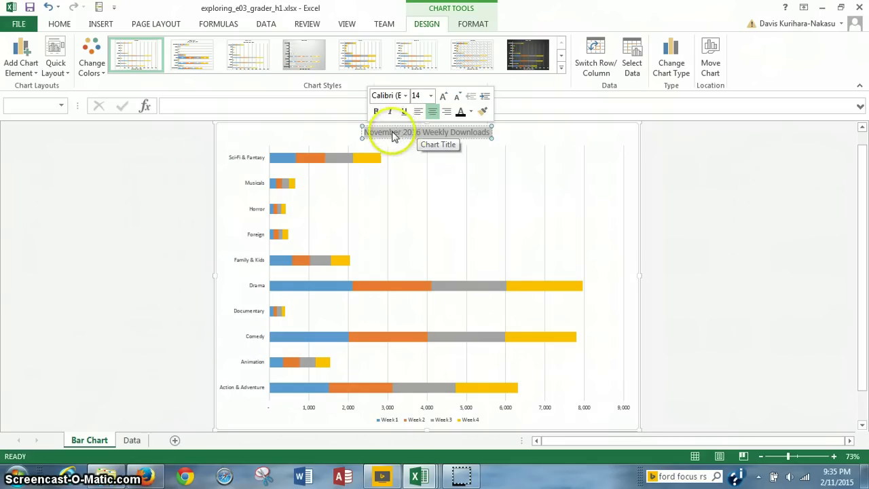
click(377, 113)
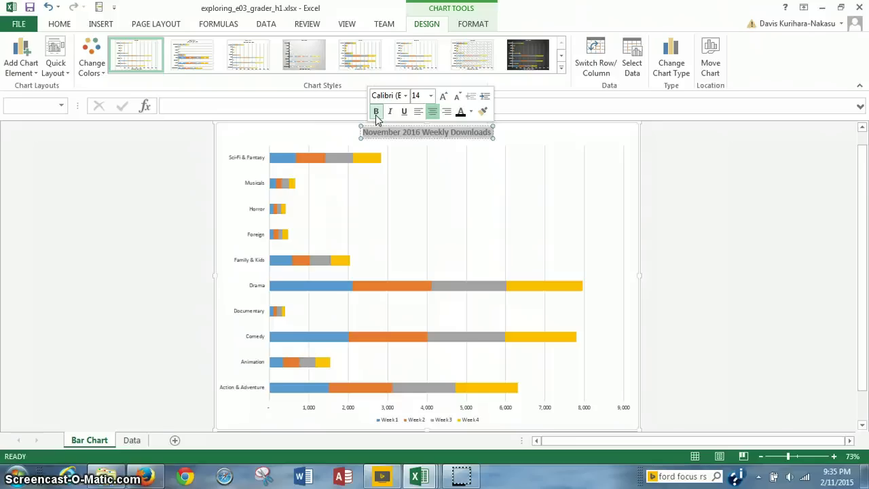
click(404, 112)
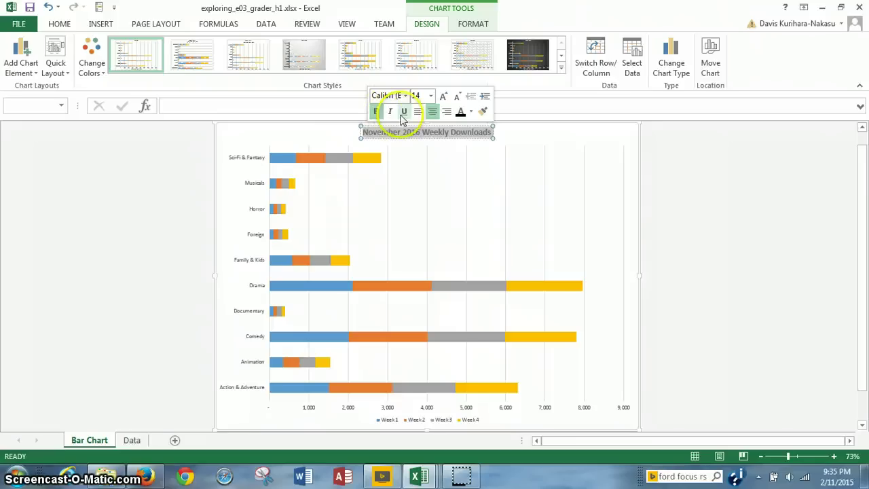
click(471, 113)
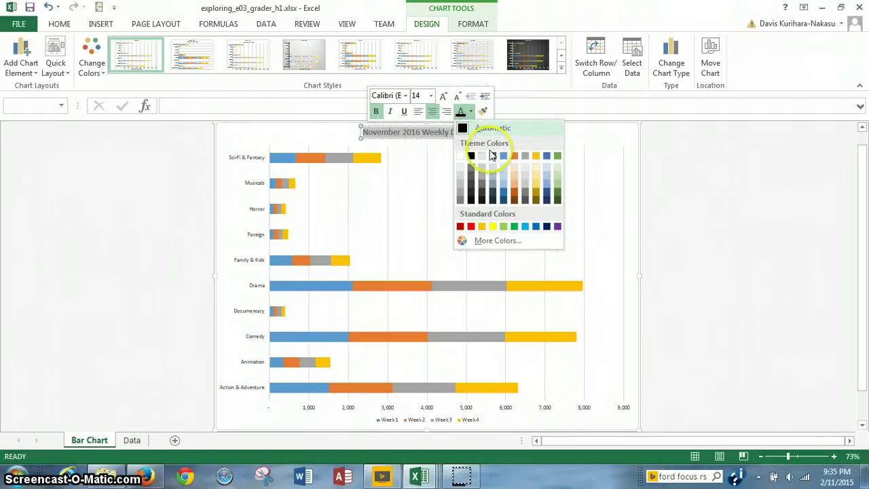
click(503, 177)
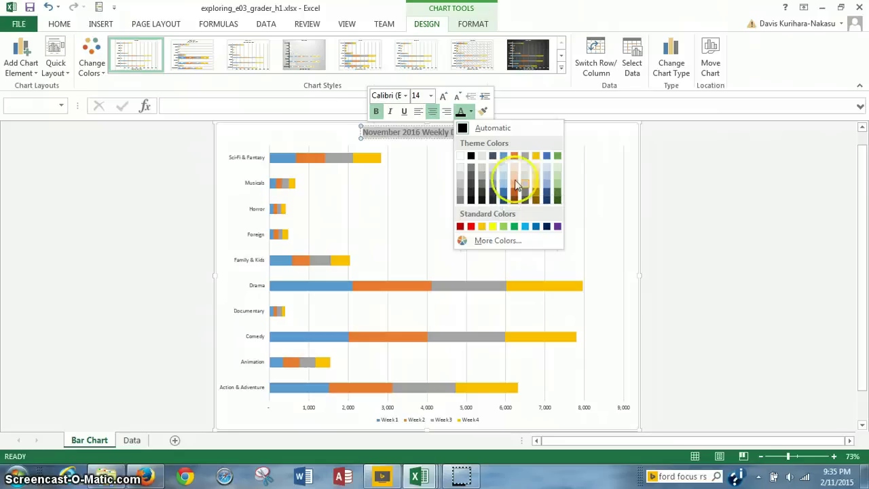
click(547, 157)
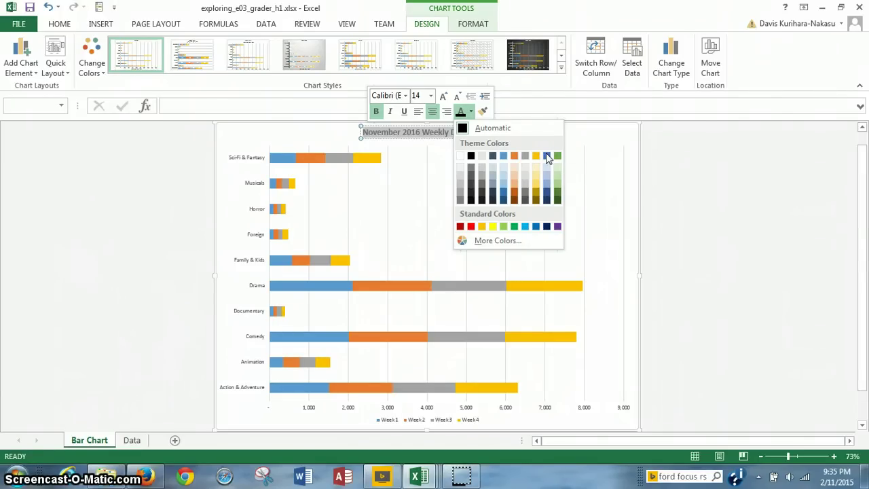
click(656, 159)
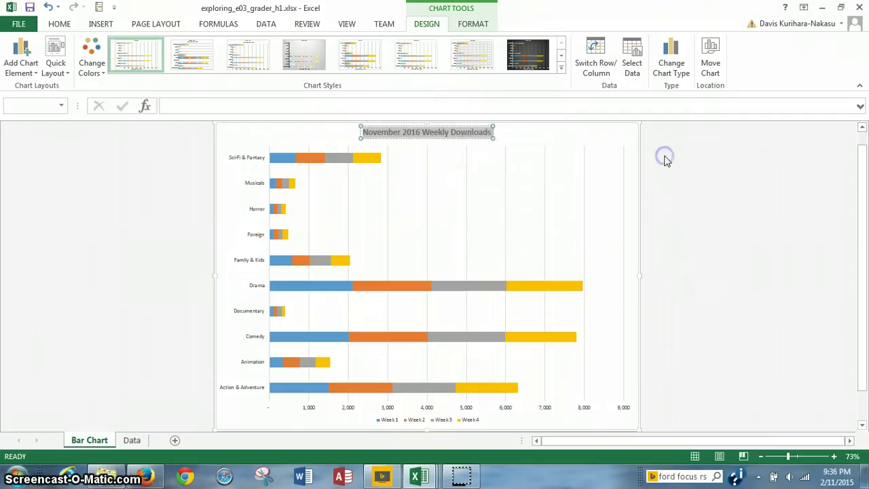
click(530, 142)
click(440, 146)
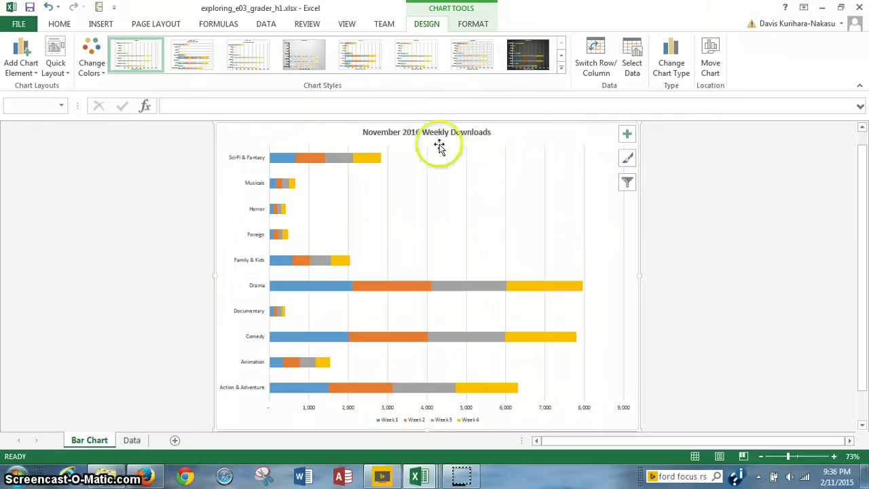
Set the chart title's font colour to the theme colour Blue, Accent 5, then deselect the chart
click(429, 130)
click(496, 136)
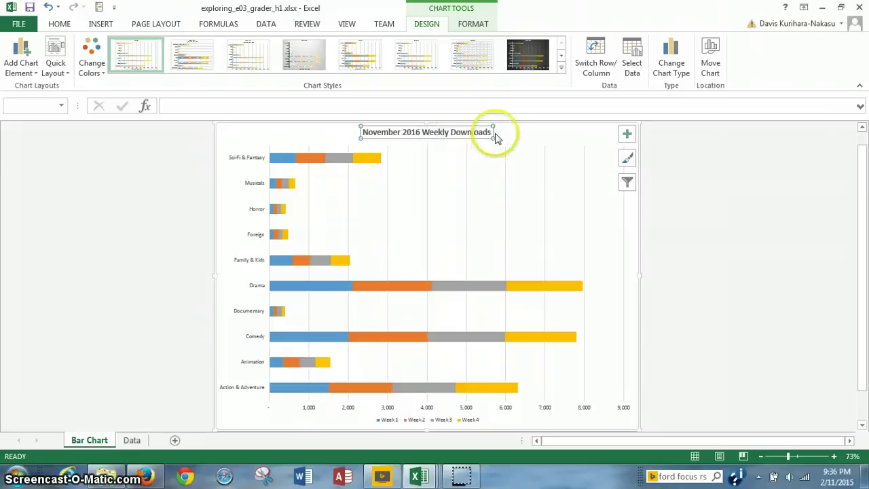
drag(493, 133, 381, 131)
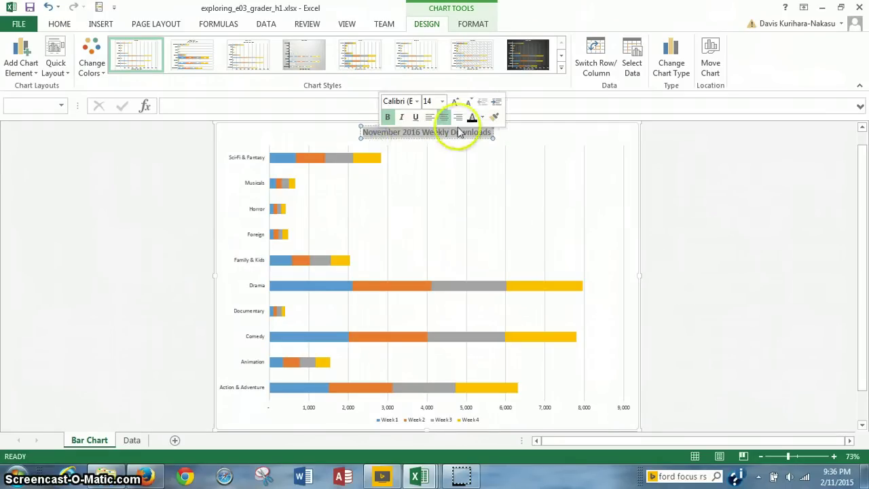
click(482, 117)
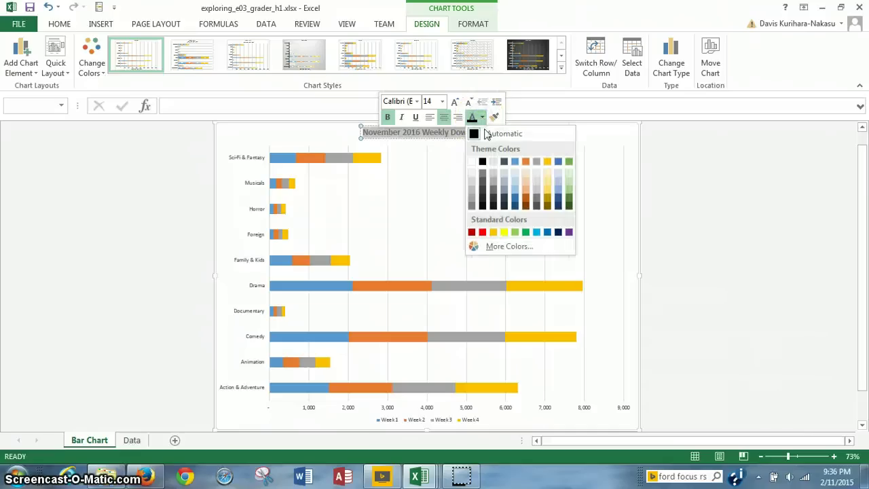
click(558, 163)
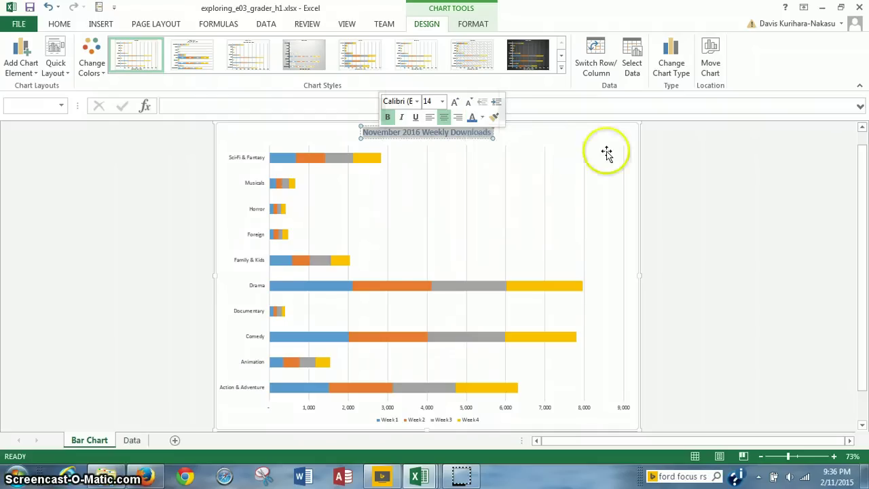
click(653, 146)
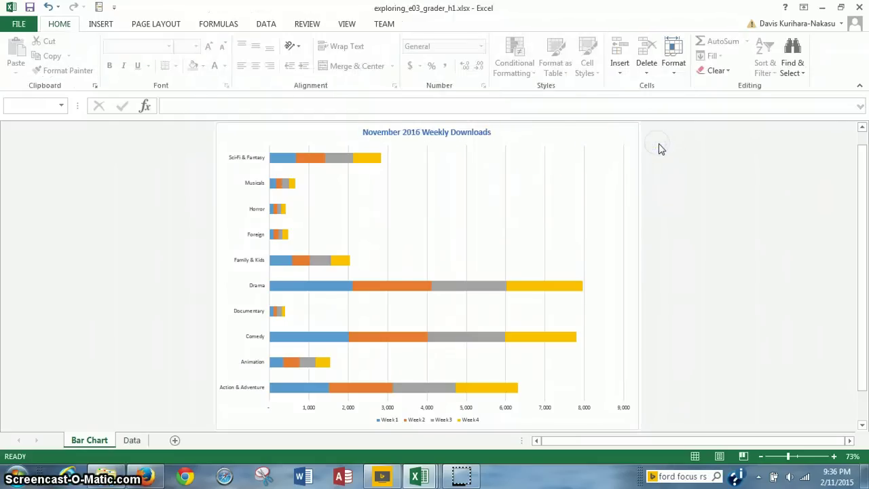